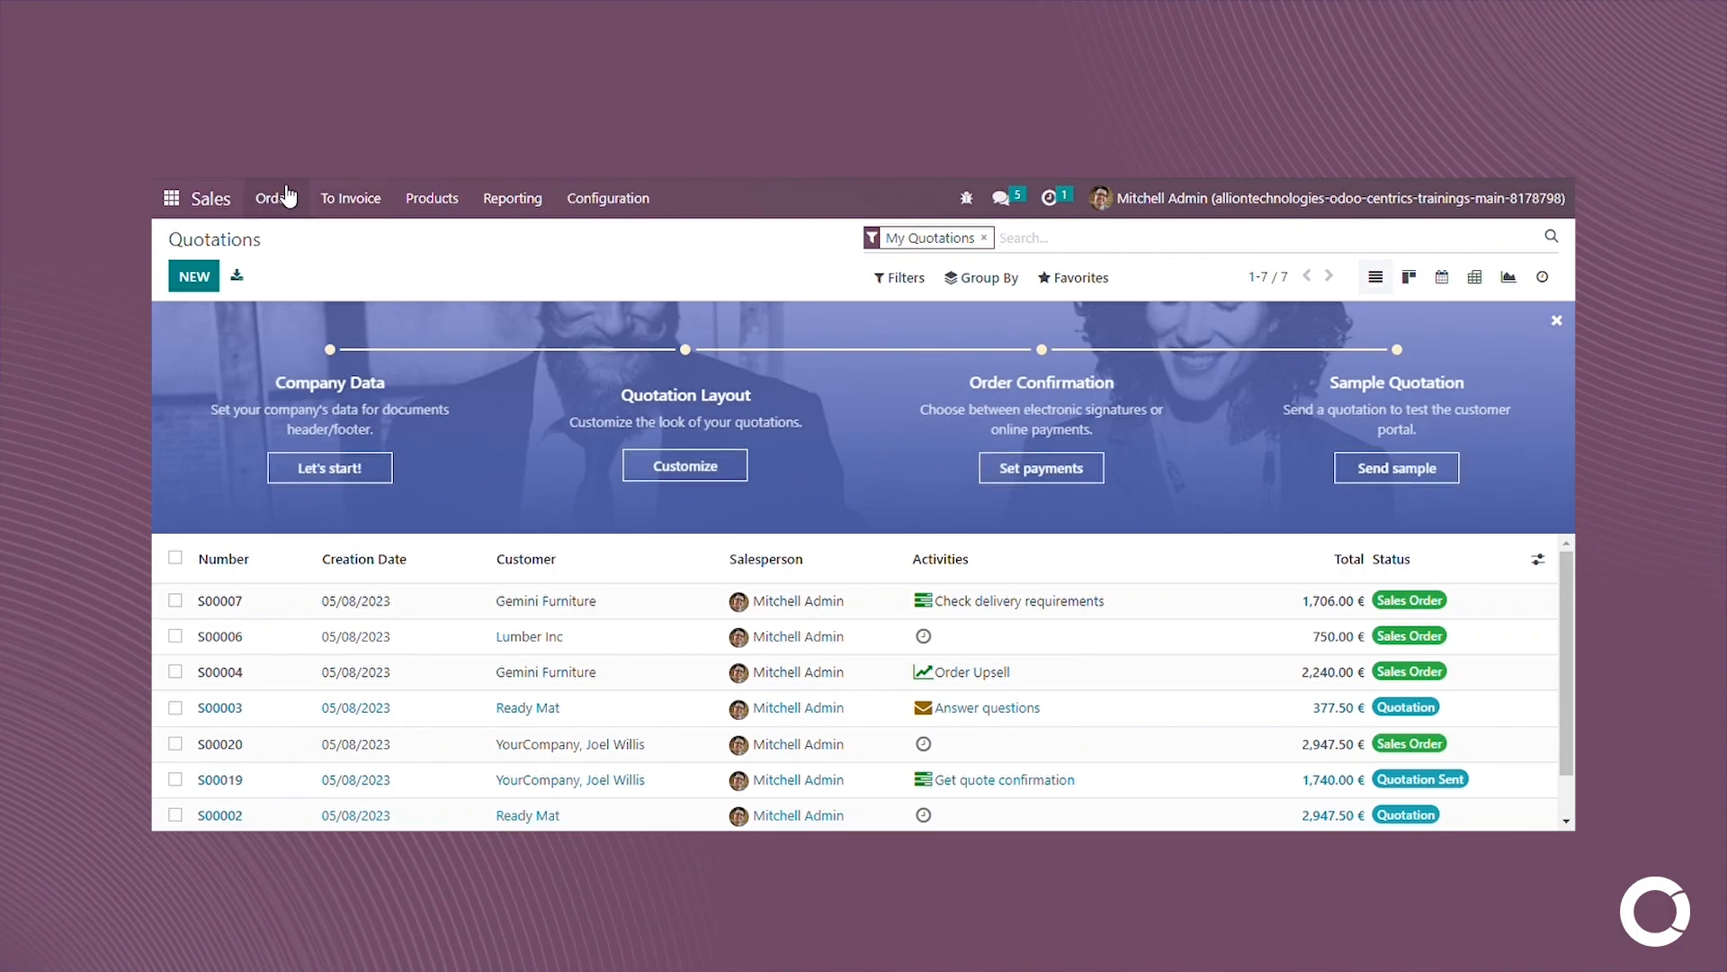
Start a new customer record from the customer list after removing its Customer Invoices filter.
{"action": "left_click", "coordinate": [275, 198]}
{"action": "left_click", "coordinate": [326, 319]}
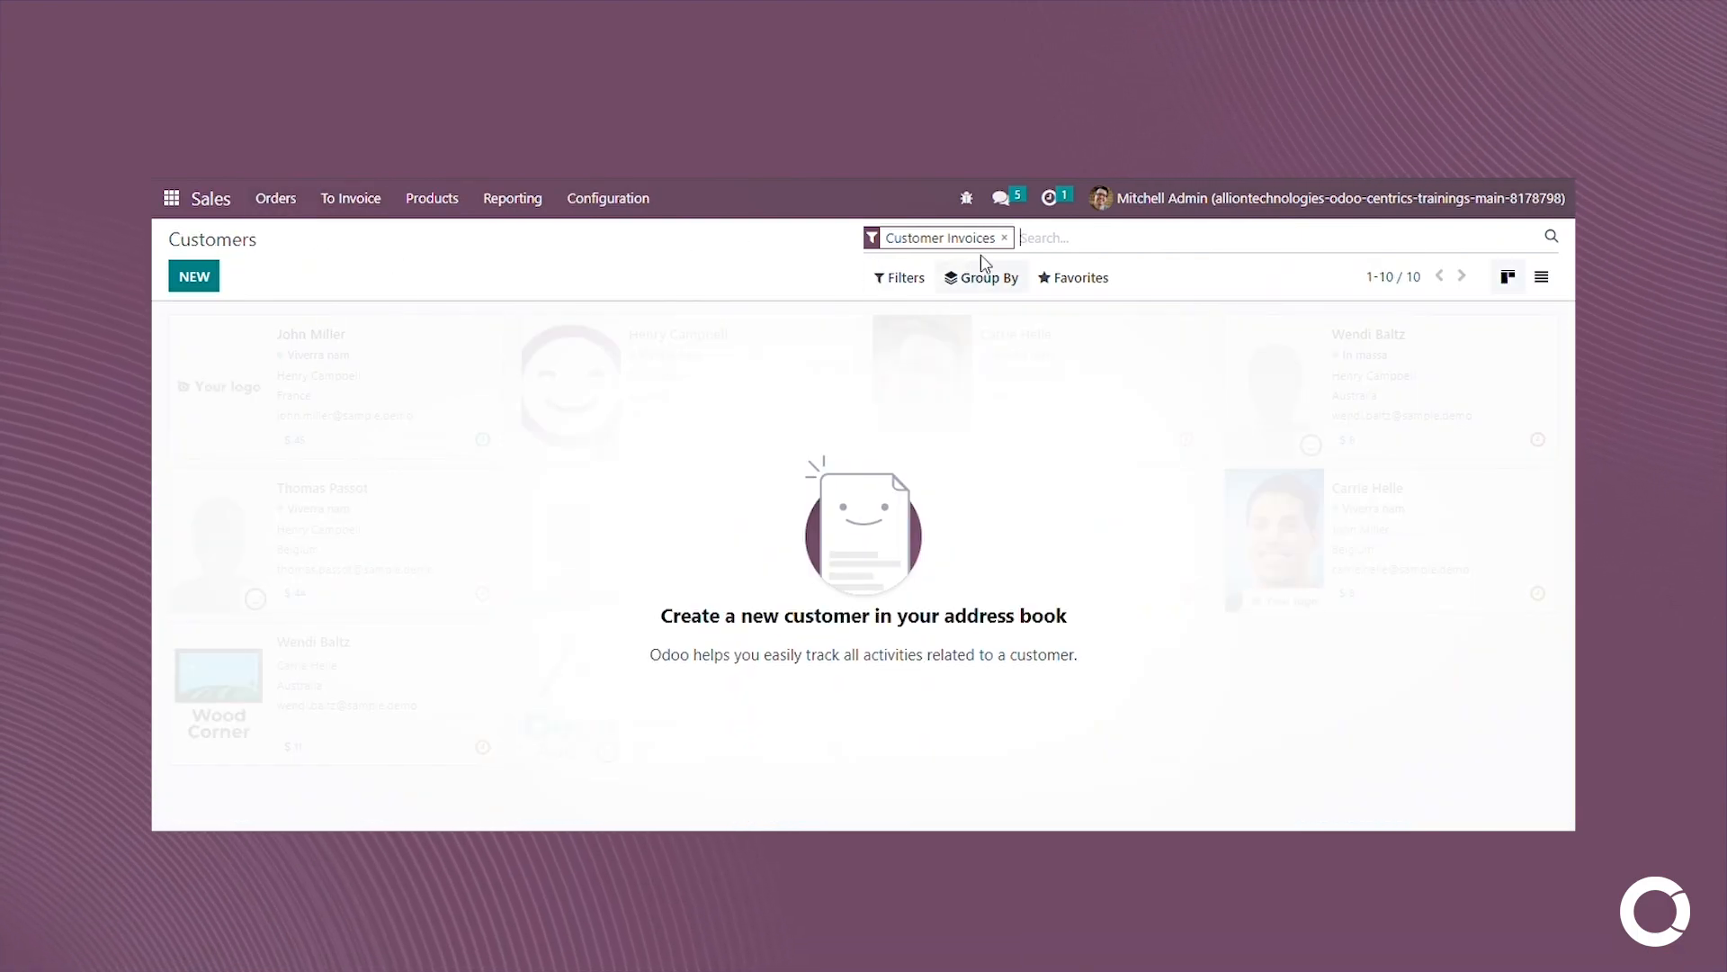
{"action": "left_click", "coordinate": [1005, 237]}
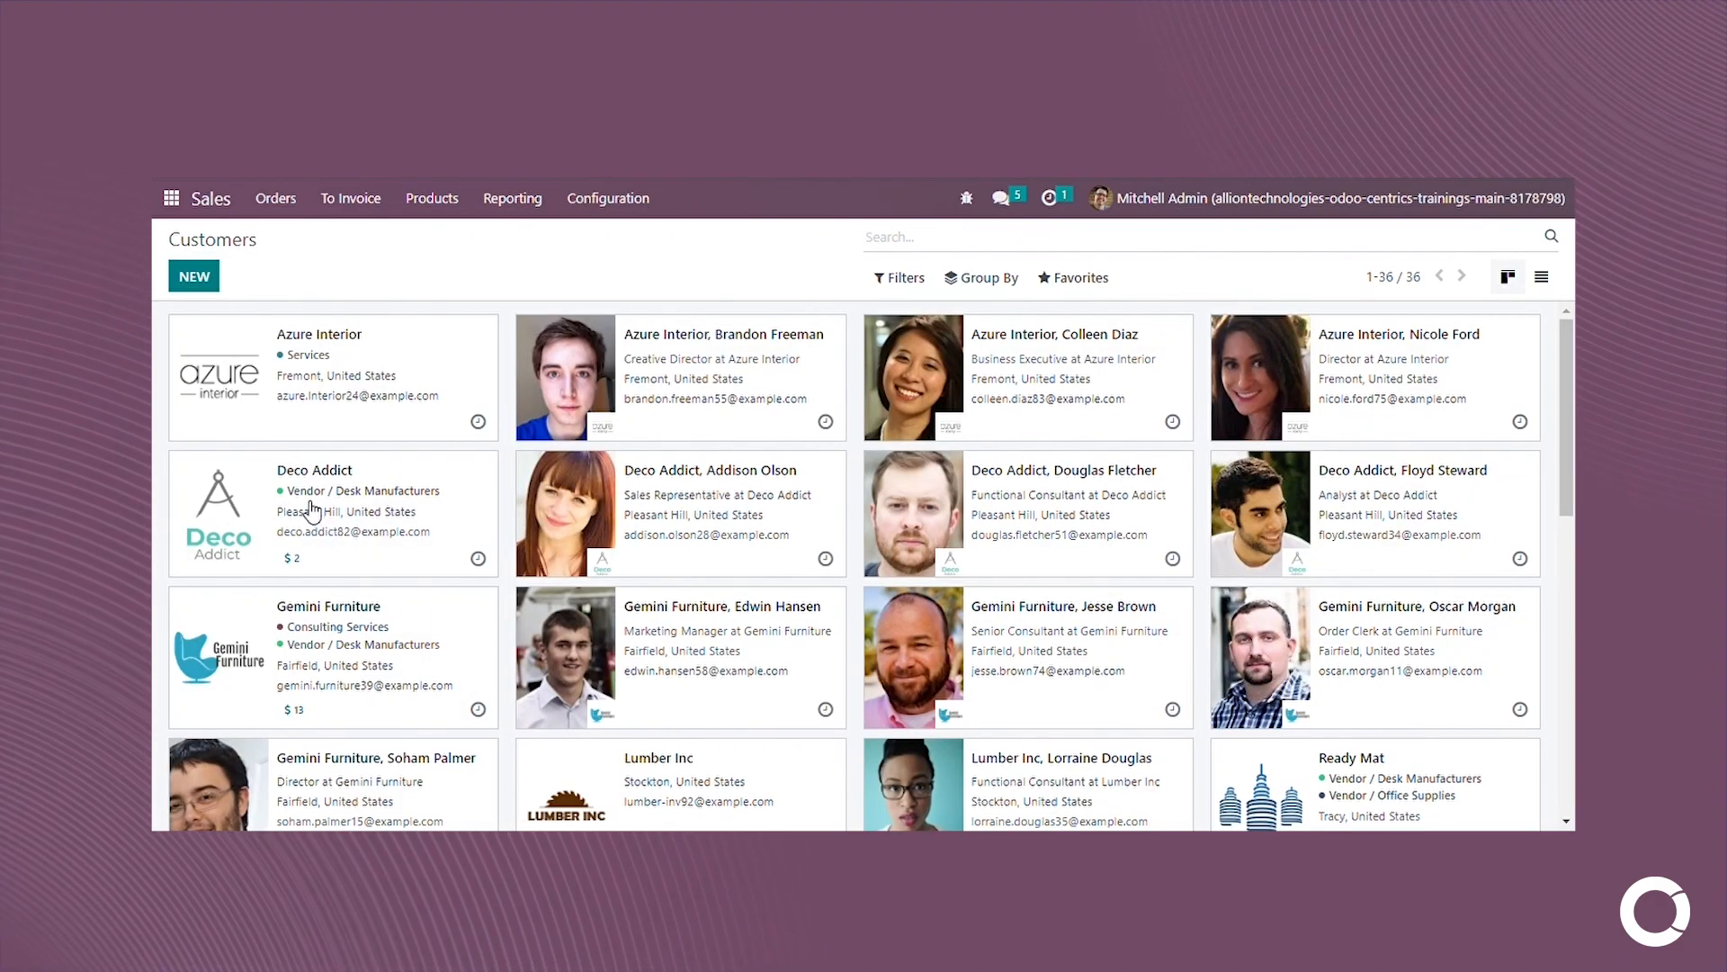
{"action": "left_click", "coordinate": [202, 280]}
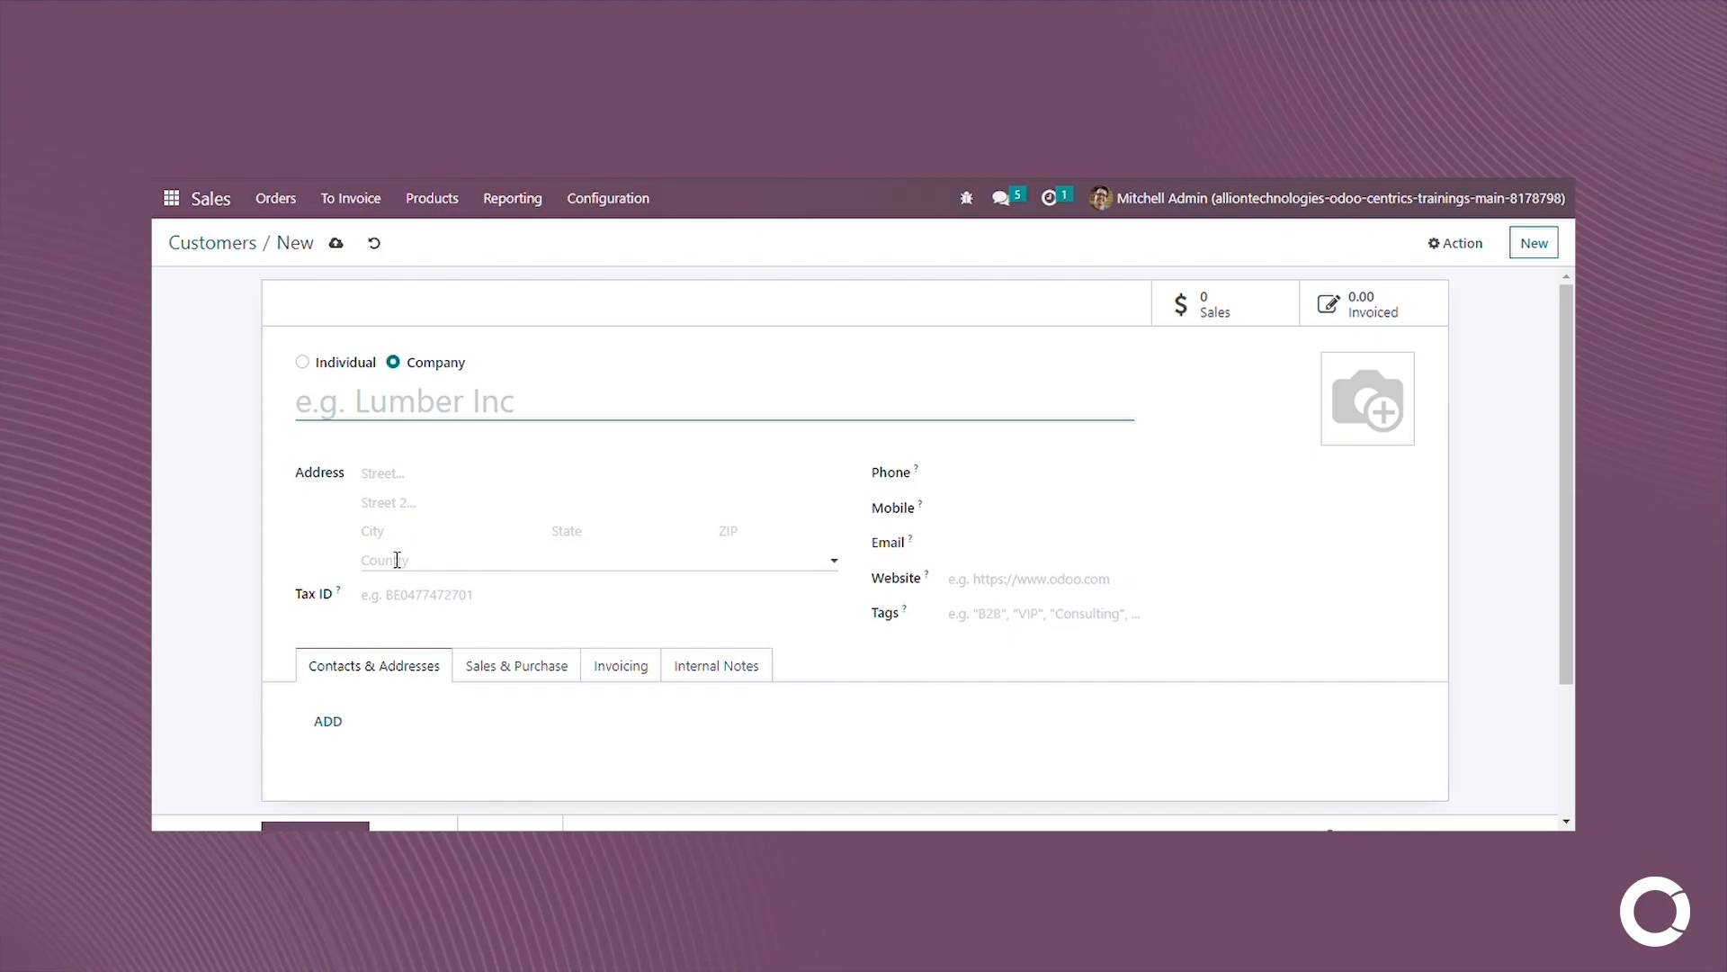
Set the new customer's type to Individual and enter the customer's name.
{"action": "left_click", "coordinate": [304, 363]}
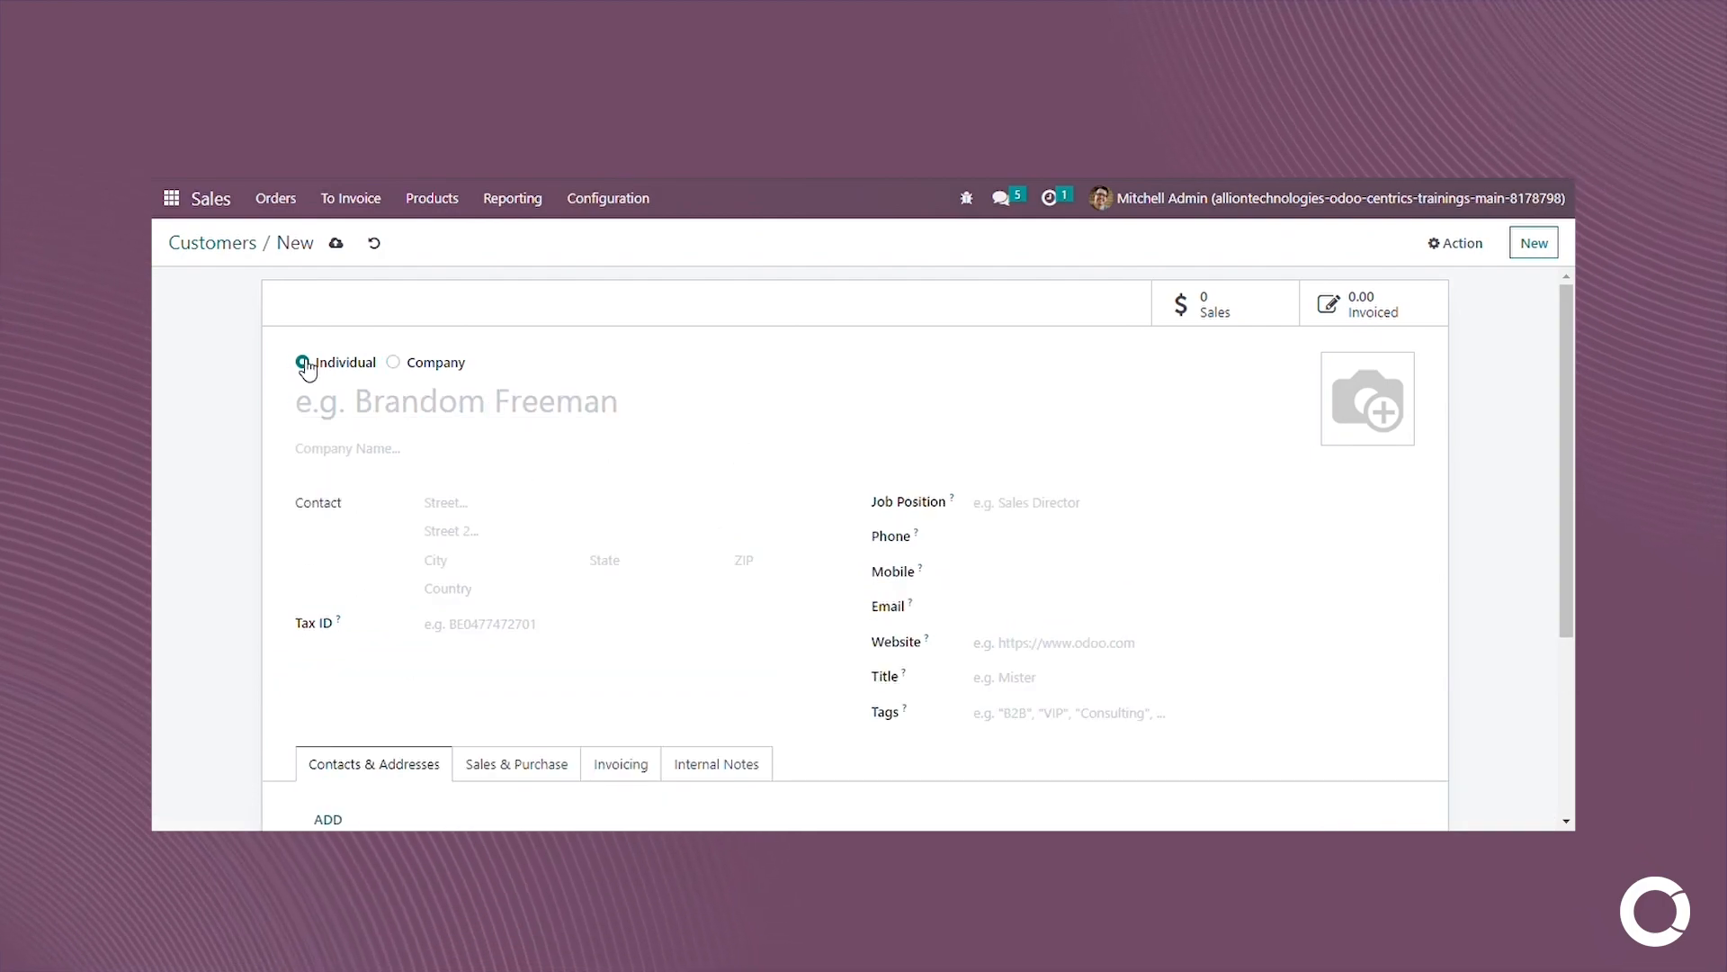
{"action": "left_click", "coordinate": [395, 363]}
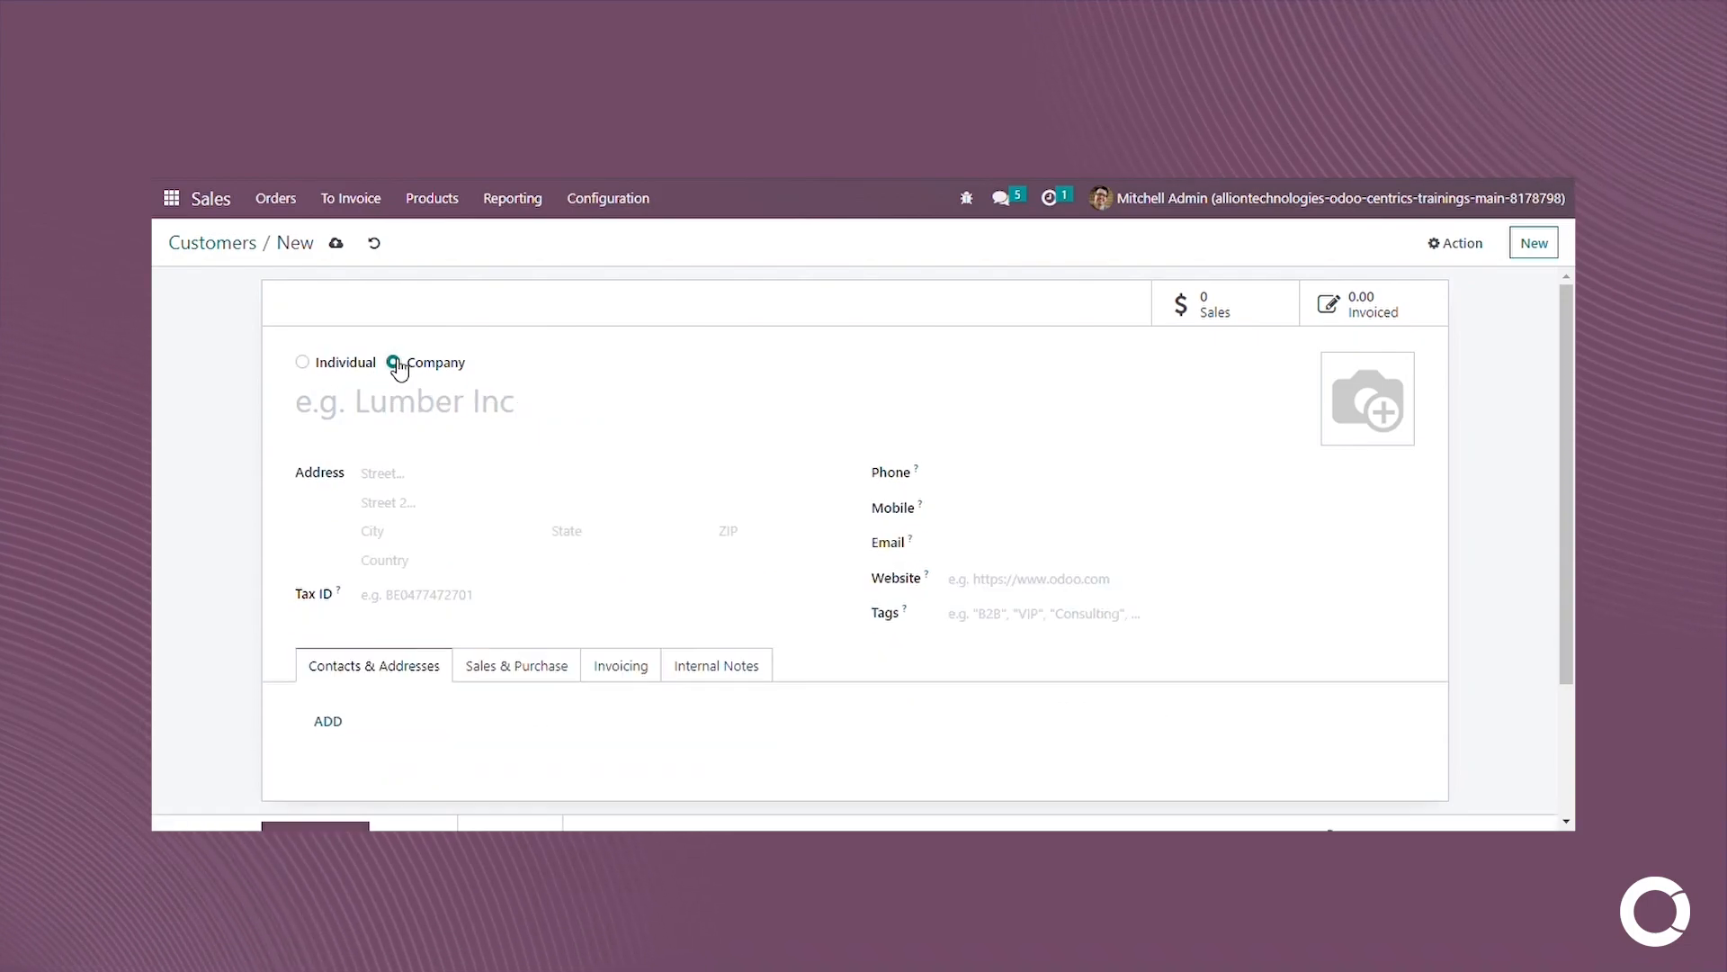
{"action": "left_click", "coordinate": [302, 362]}
{"action": "left_click", "coordinate": [339, 412]}
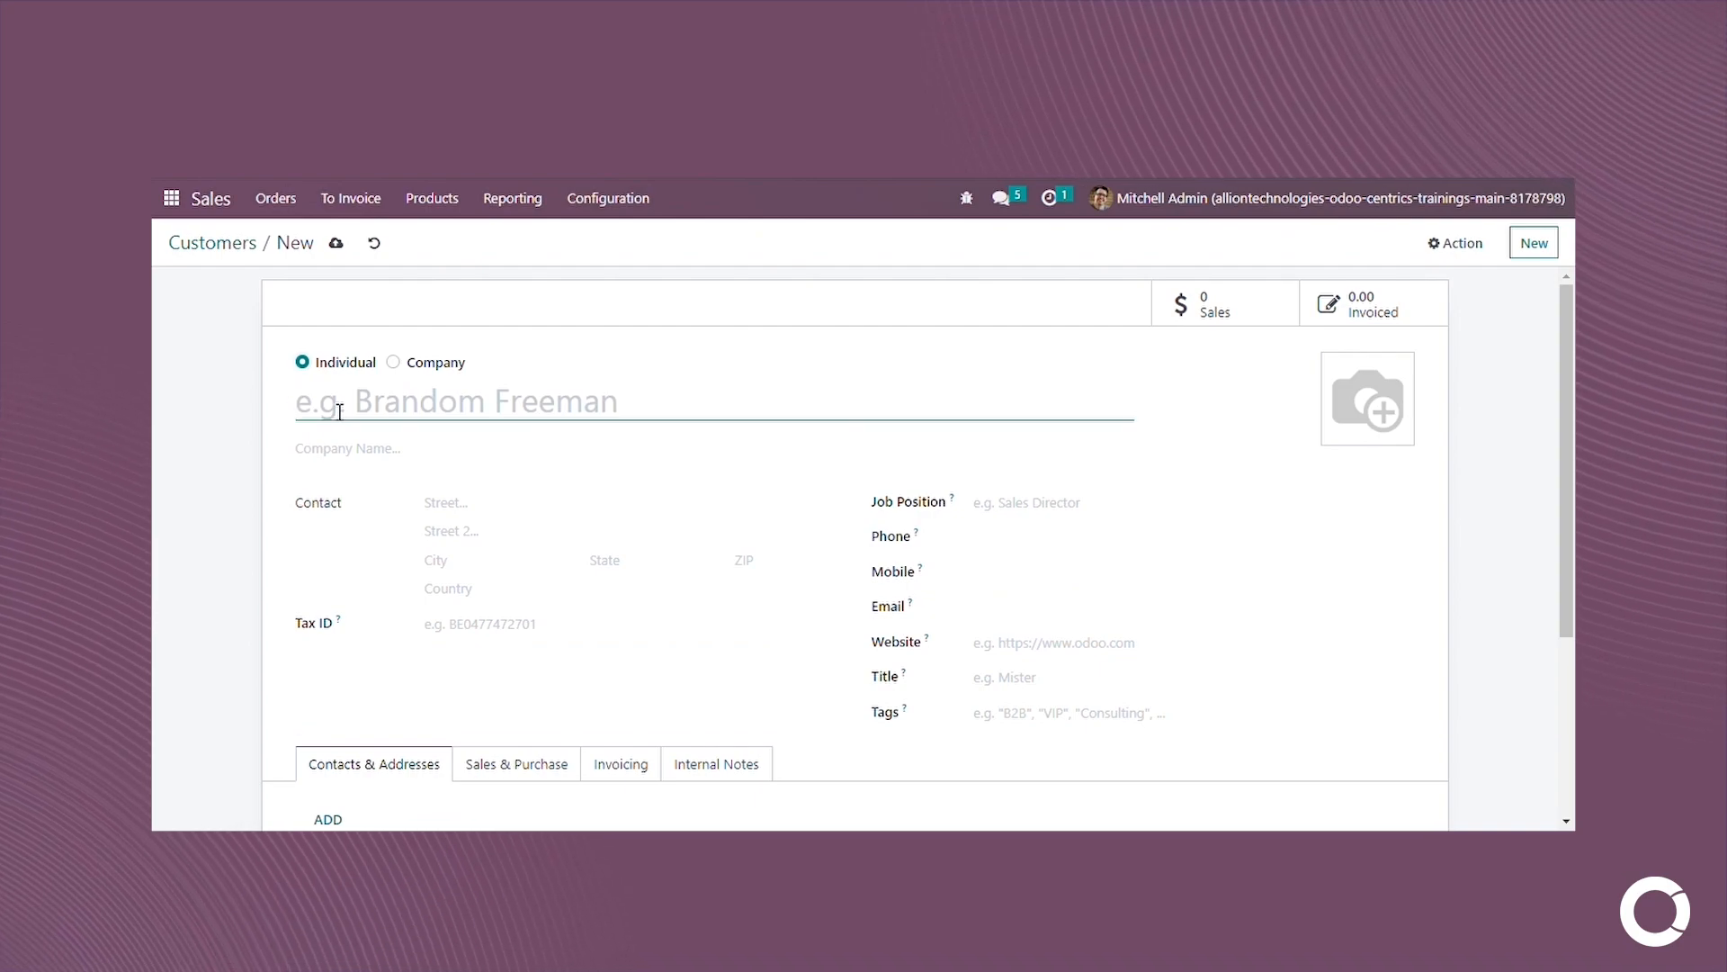
{"action": "type", "text": "Jane"}
{"action": "key", "text": "Tab"}
{"action": "left_click", "coordinate": [450, 511]}
{"action": "key", "text": "Tab"}
{"action": "key", "text": "Tab"}
{"action": "key", "text": "Tab"}
{"action": "key", "text": "Tab"}
{"action": "key", "text": "Tab"}
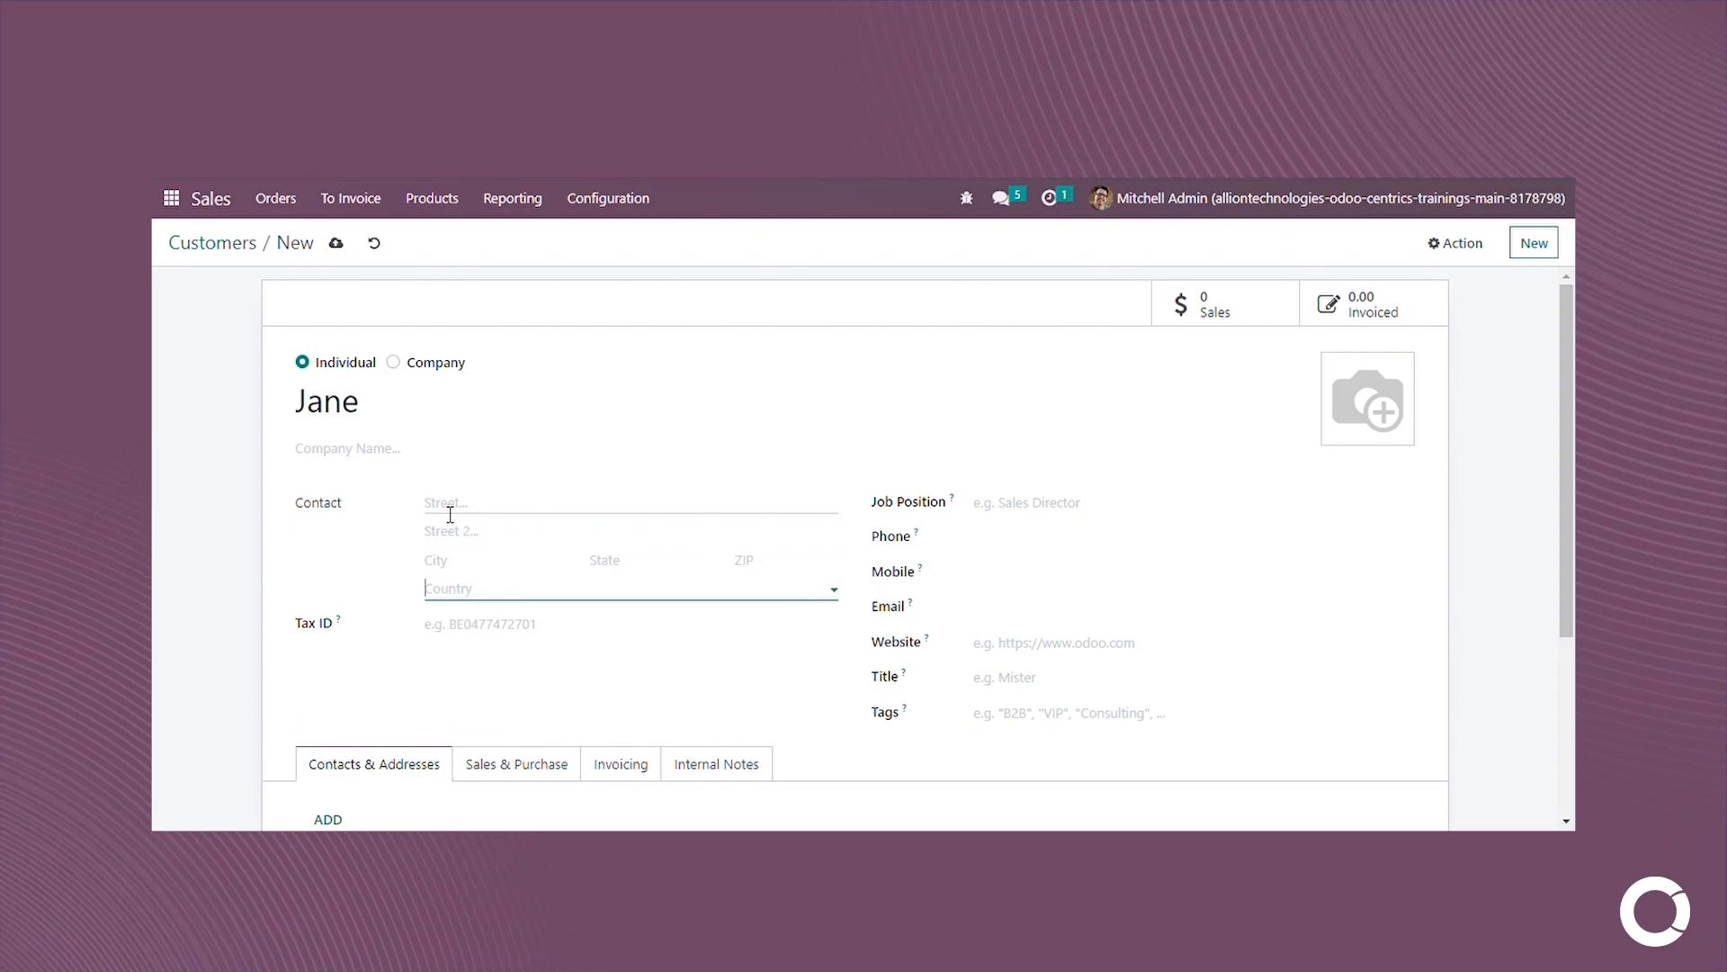
{"action": "left_click", "coordinate": [1008, 681]}
Assign the existing Local Customer tag to the new customer.
{"action": "left_click", "coordinate": [988, 721]}
{"action": "left_click", "coordinate": [988, 721]}
{"action": "type", "text": "L"}
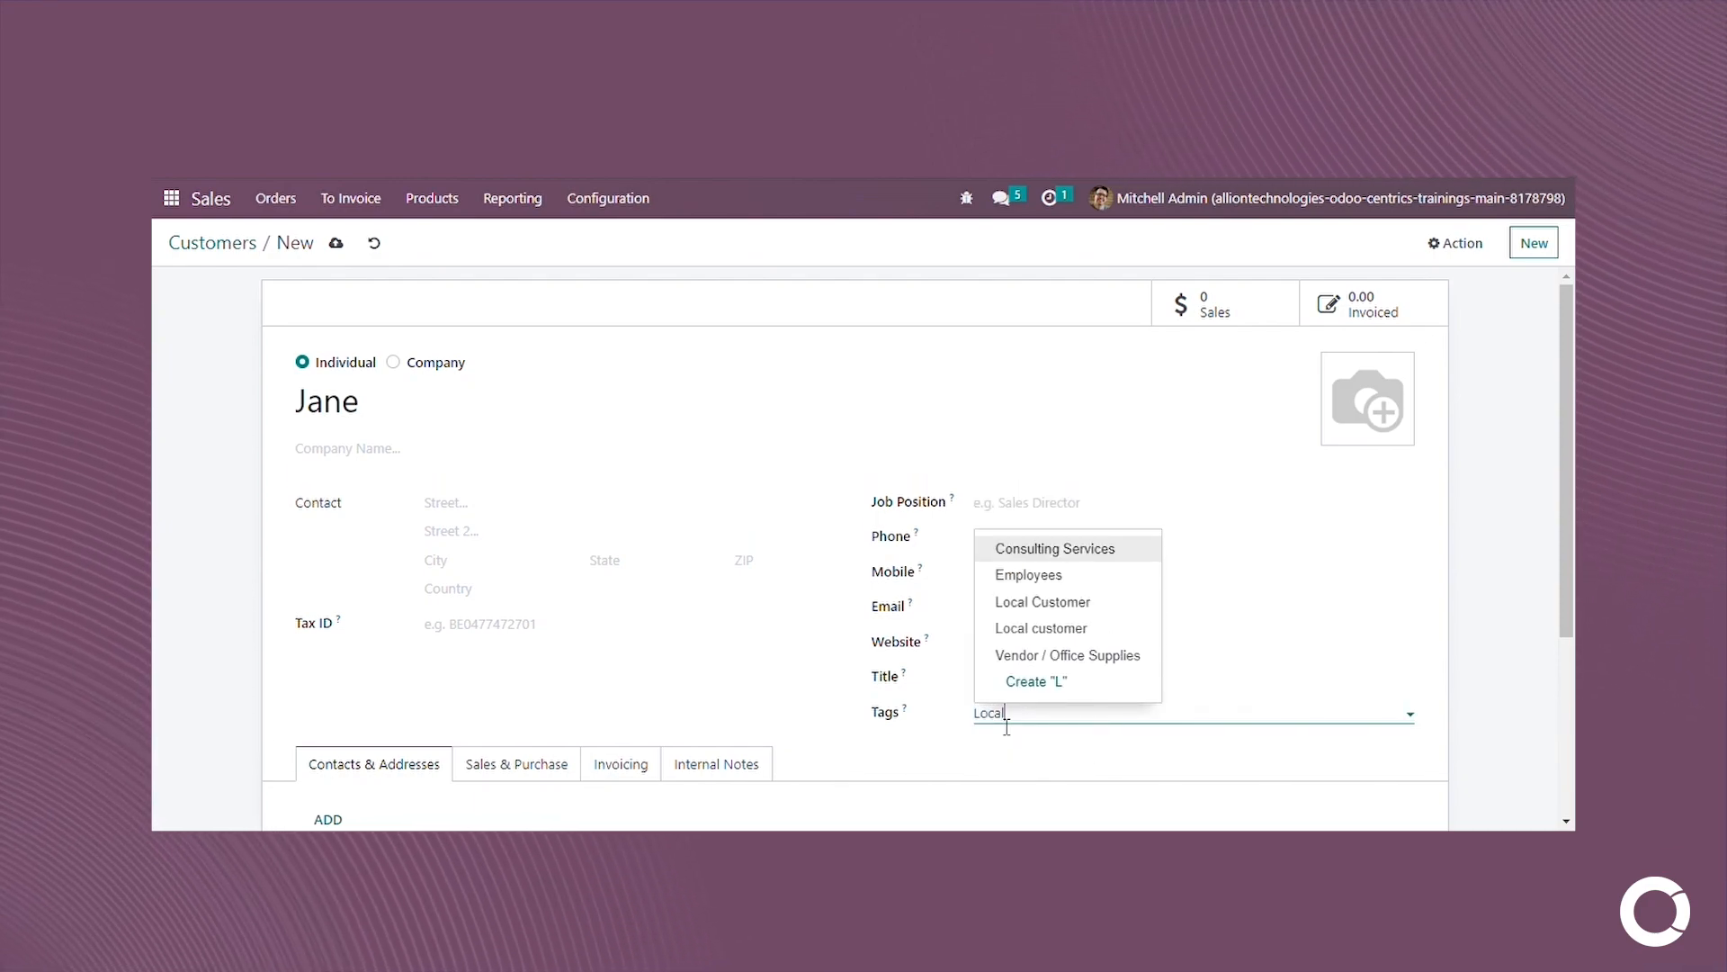
{"action": "type", "text": "ocal"}
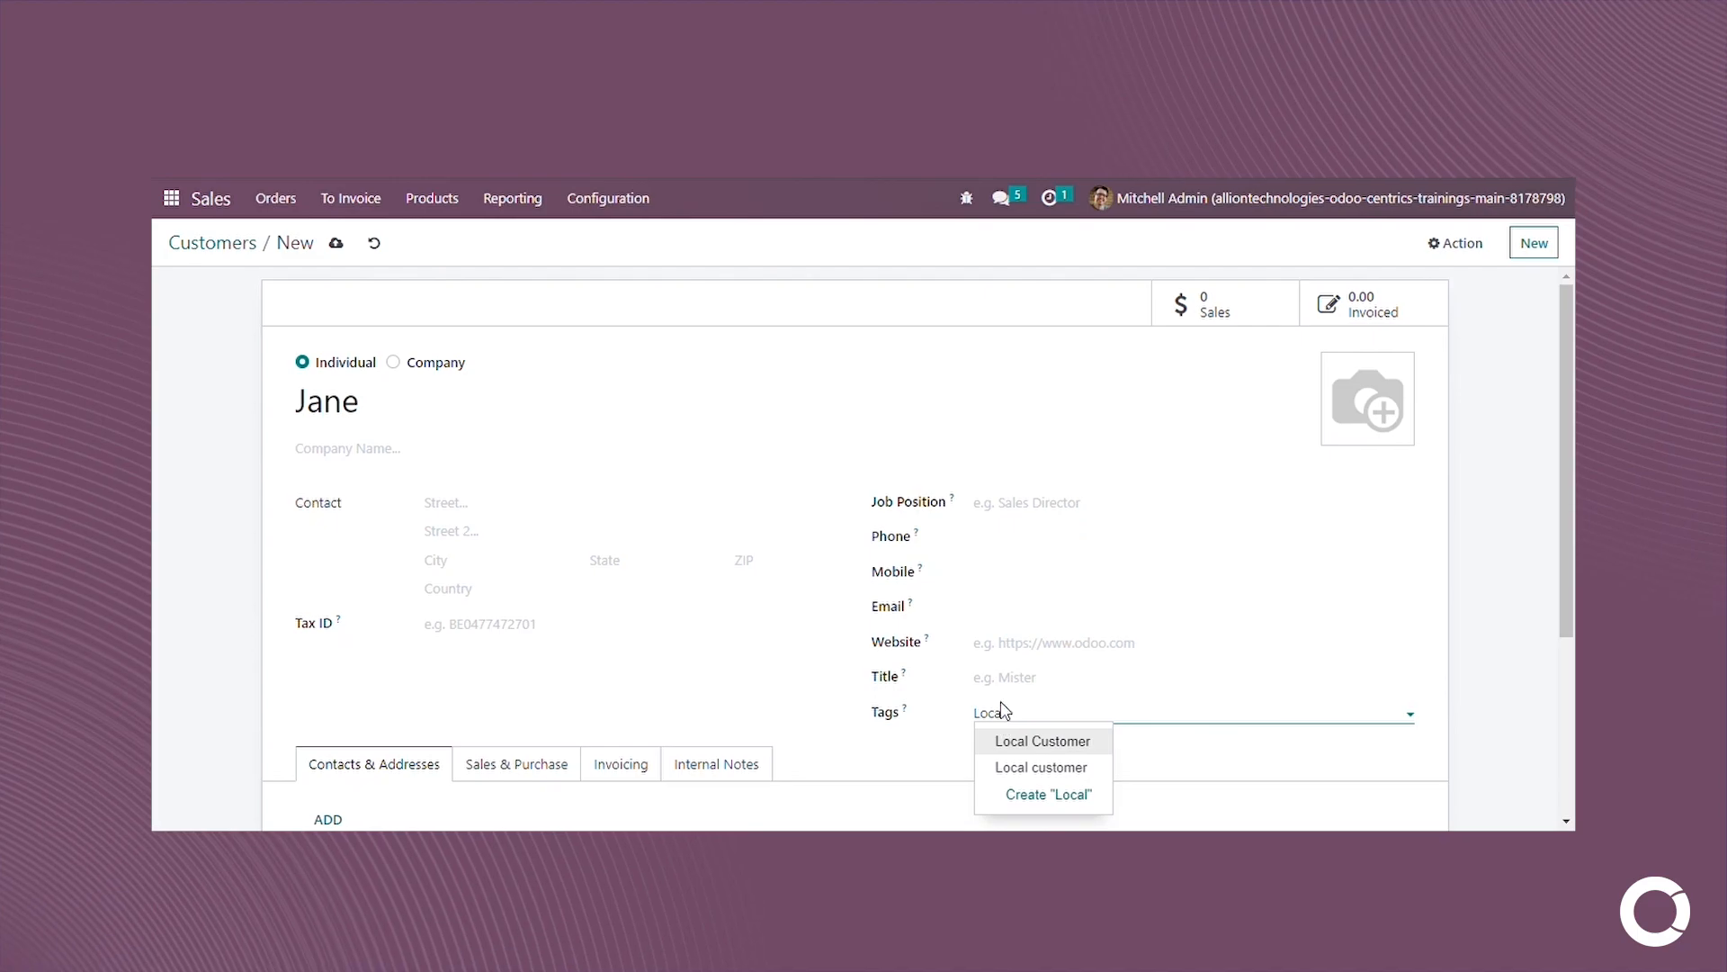
{"action": "left_click", "coordinate": [1062, 749]}
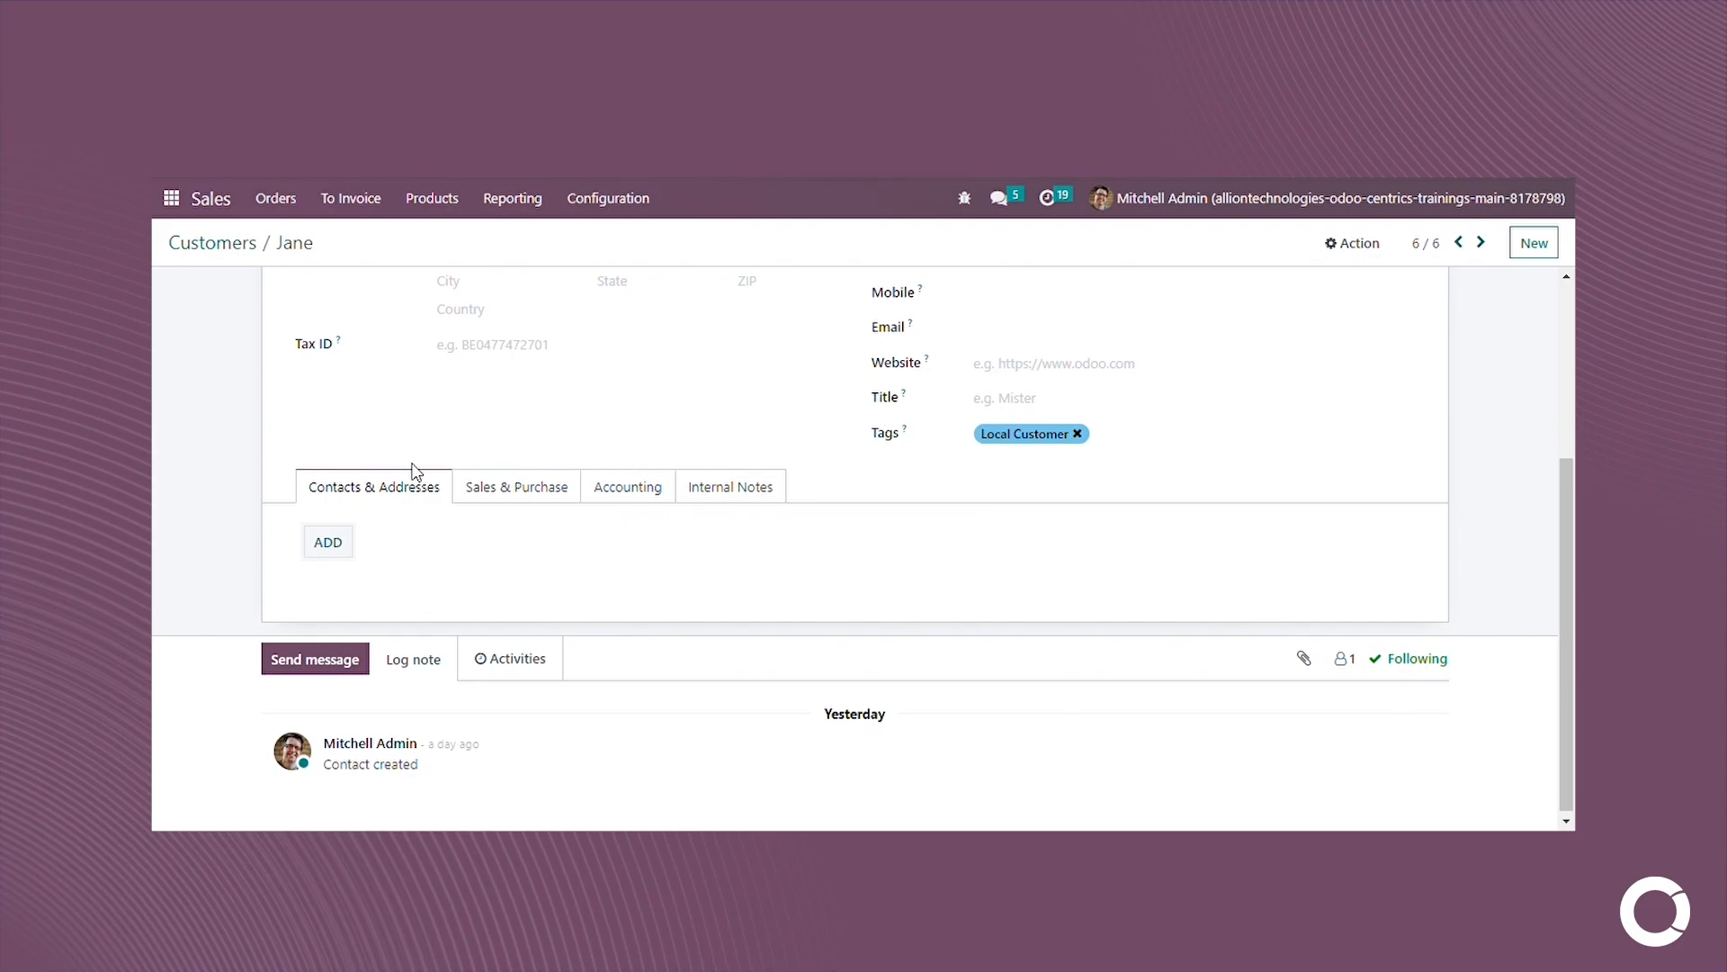
Look through the customer's Sales & Purchase, Accounting and Internal Notes sections and return to Contacts & Addresses.
{"action": "left_click", "coordinate": [504, 493]}
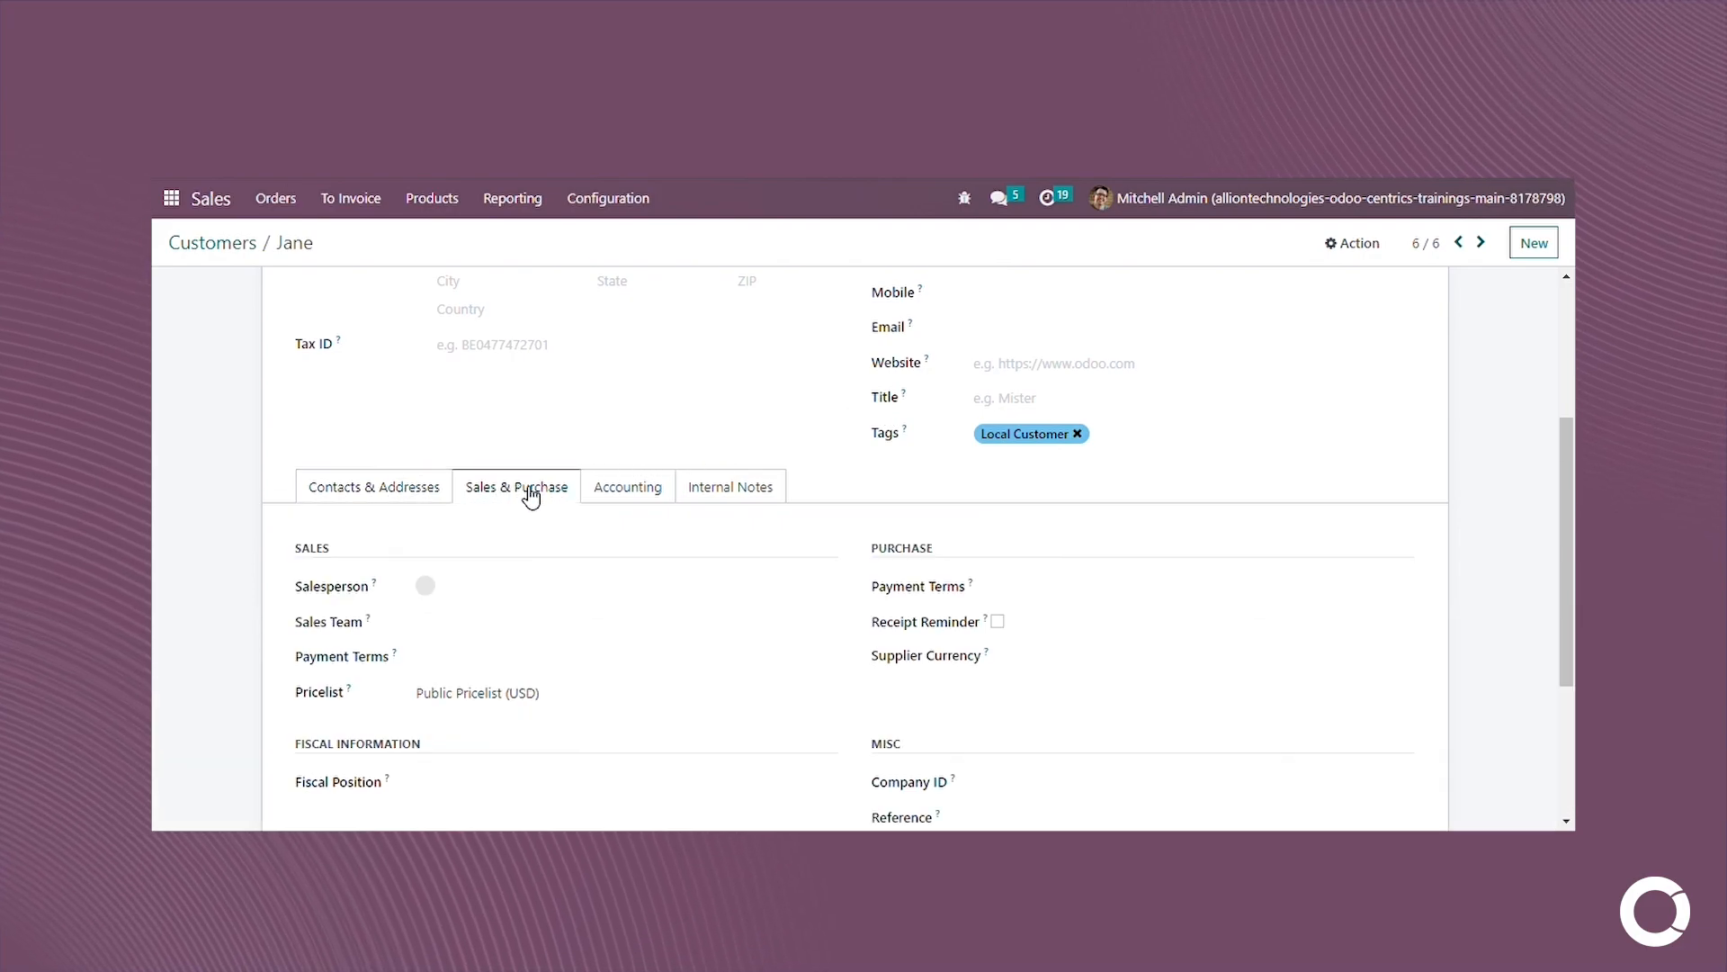
{"action": "left_click", "coordinate": [592, 497]}
{"action": "left_click", "coordinate": [729, 503]}
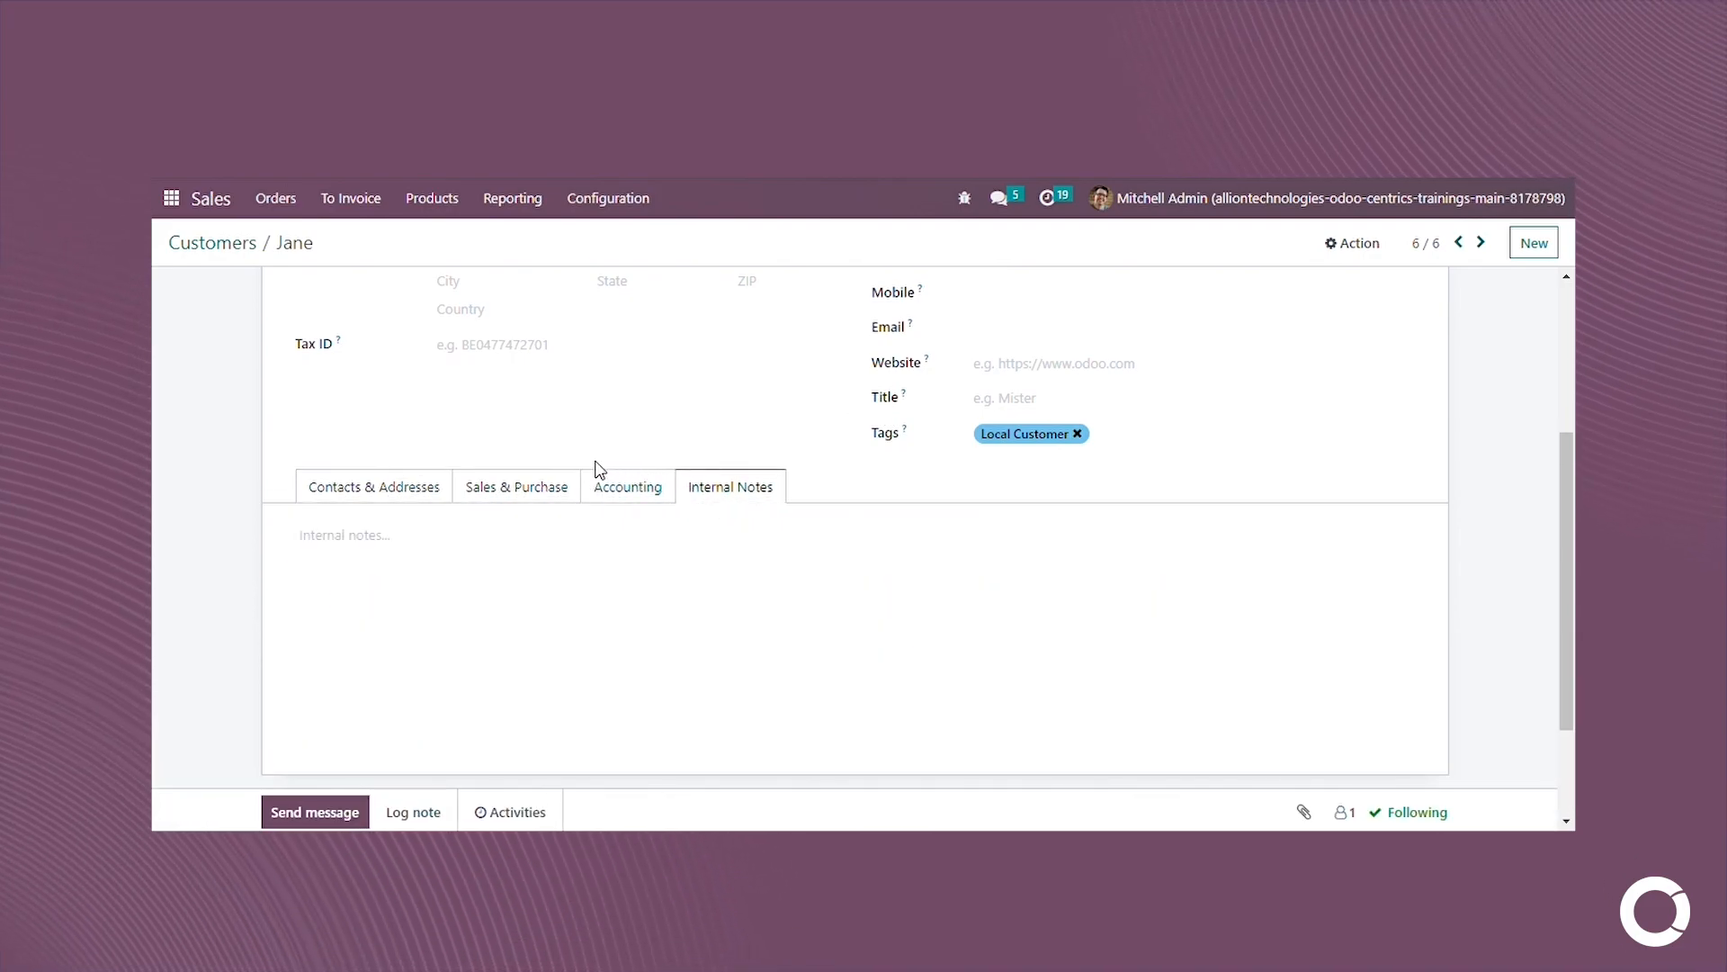
{"action": "left_click", "coordinate": [409, 486]}
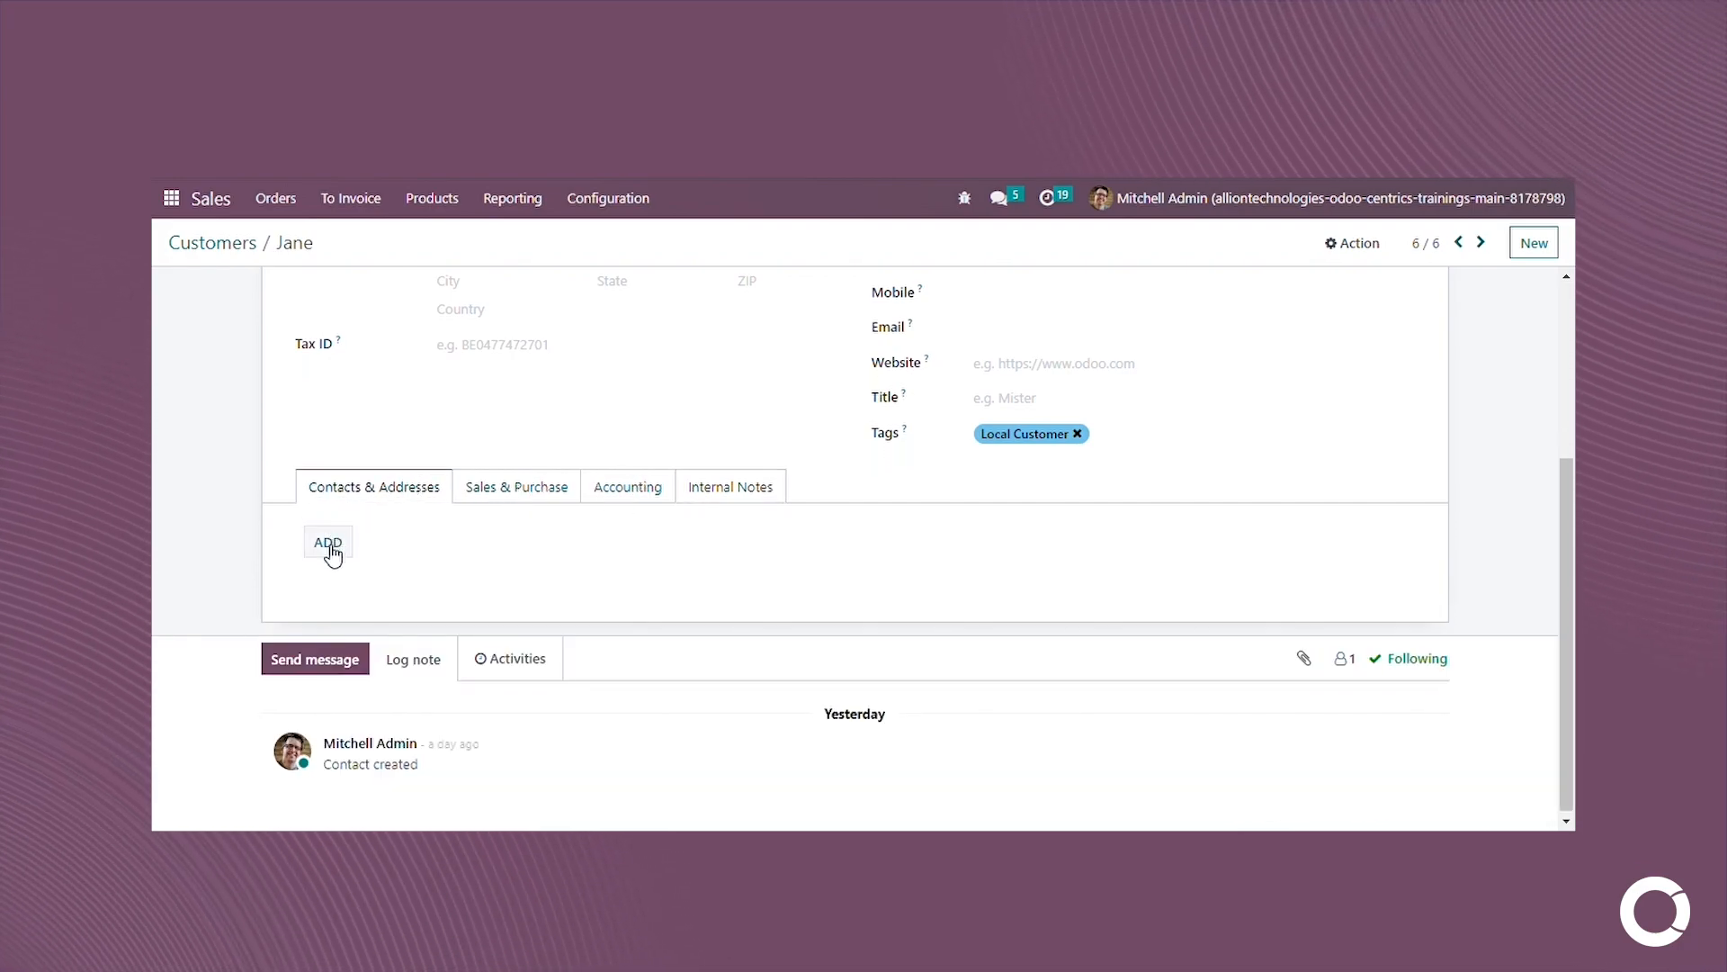
Open an additional contact entry for the customer and compare the fields of the Contact, Invoice Address and Delivery Address types.
{"action": "left_click", "coordinate": [329, 543]}
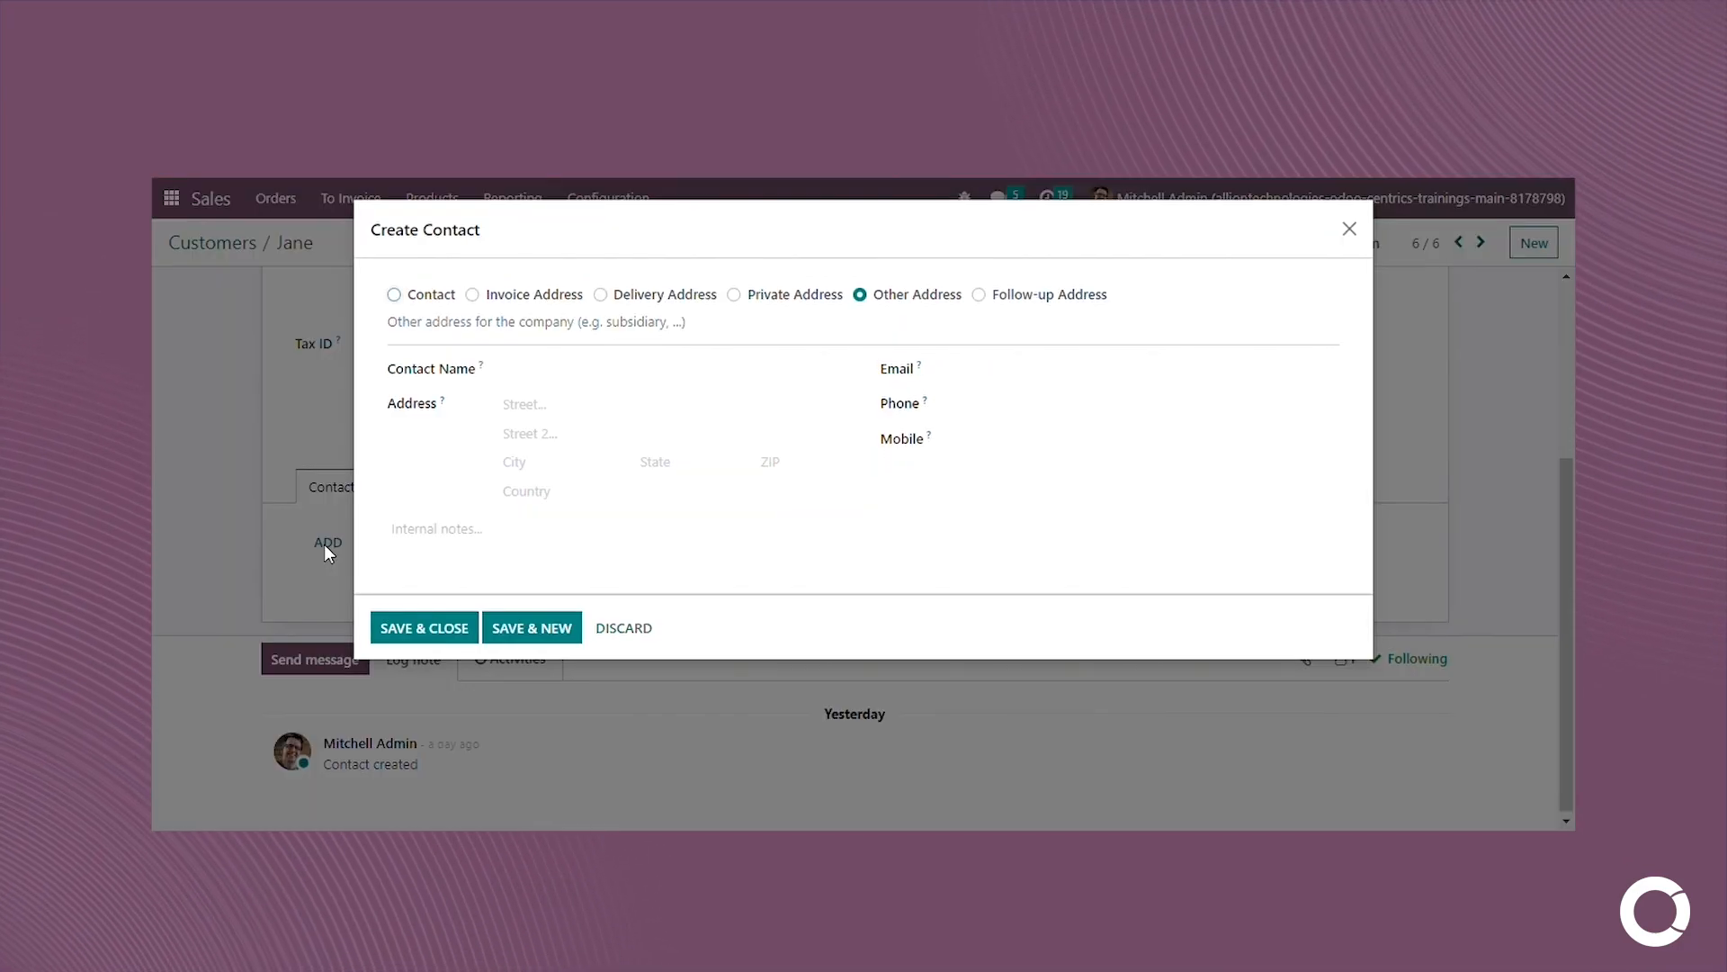
{"action": "left_click", "coordinate": [396, 294]}
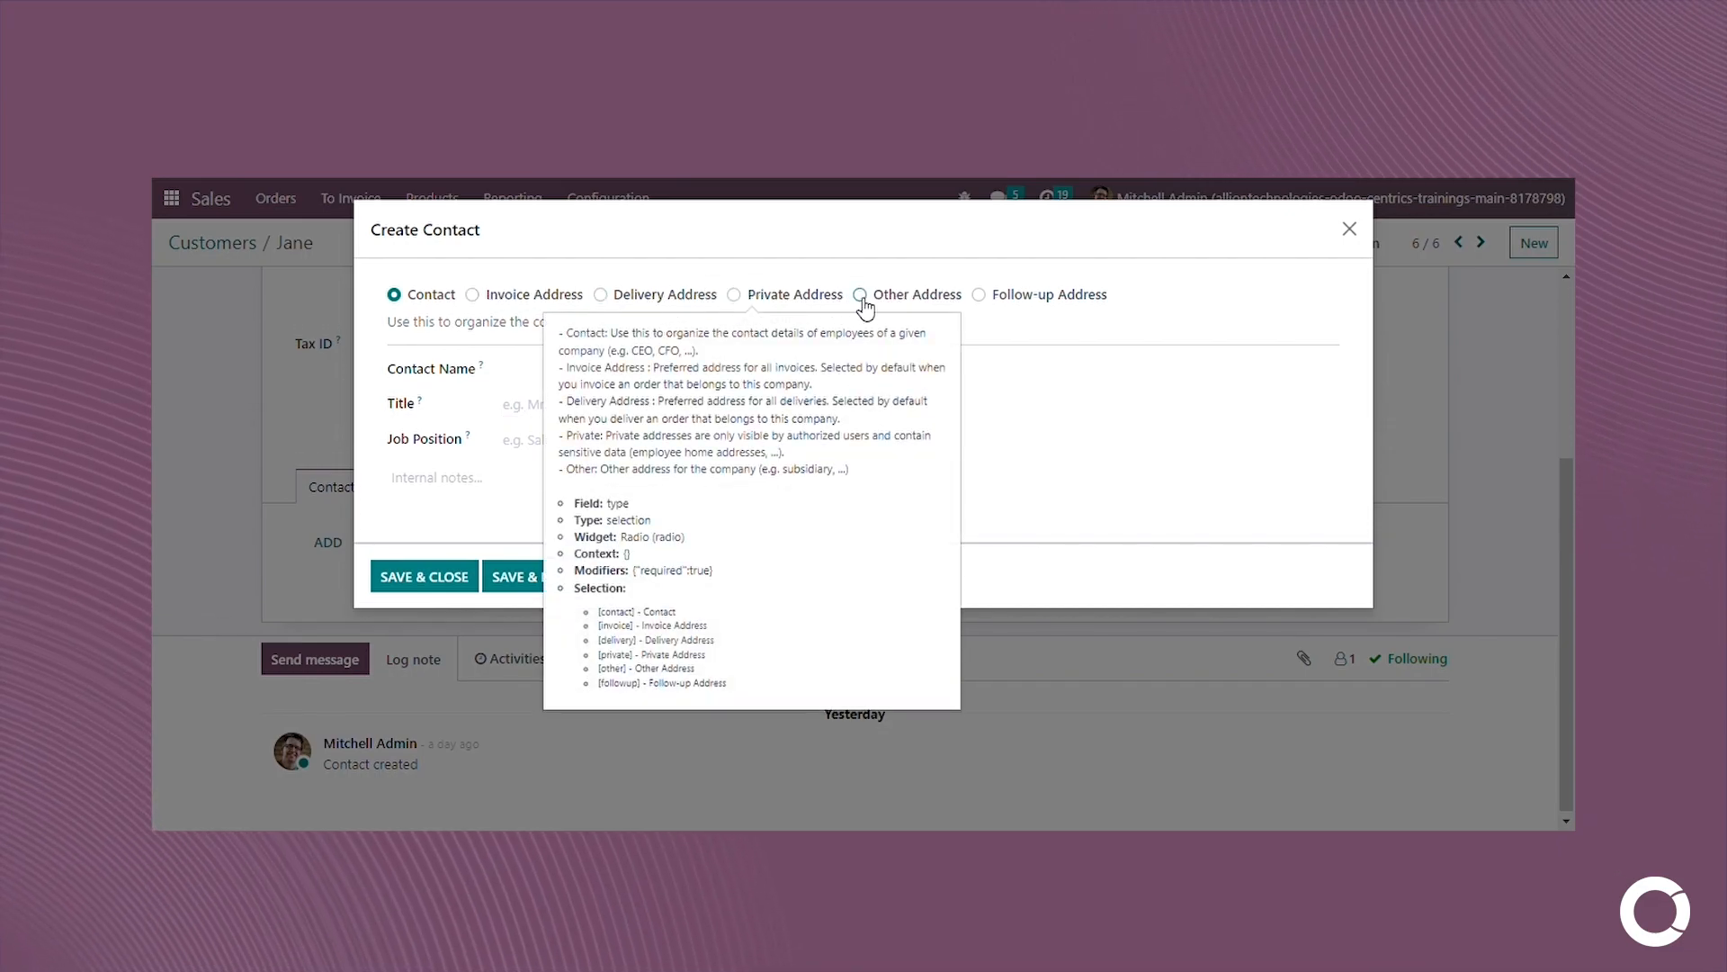
{"action": "left_click", "coordinate": [473, 293]}
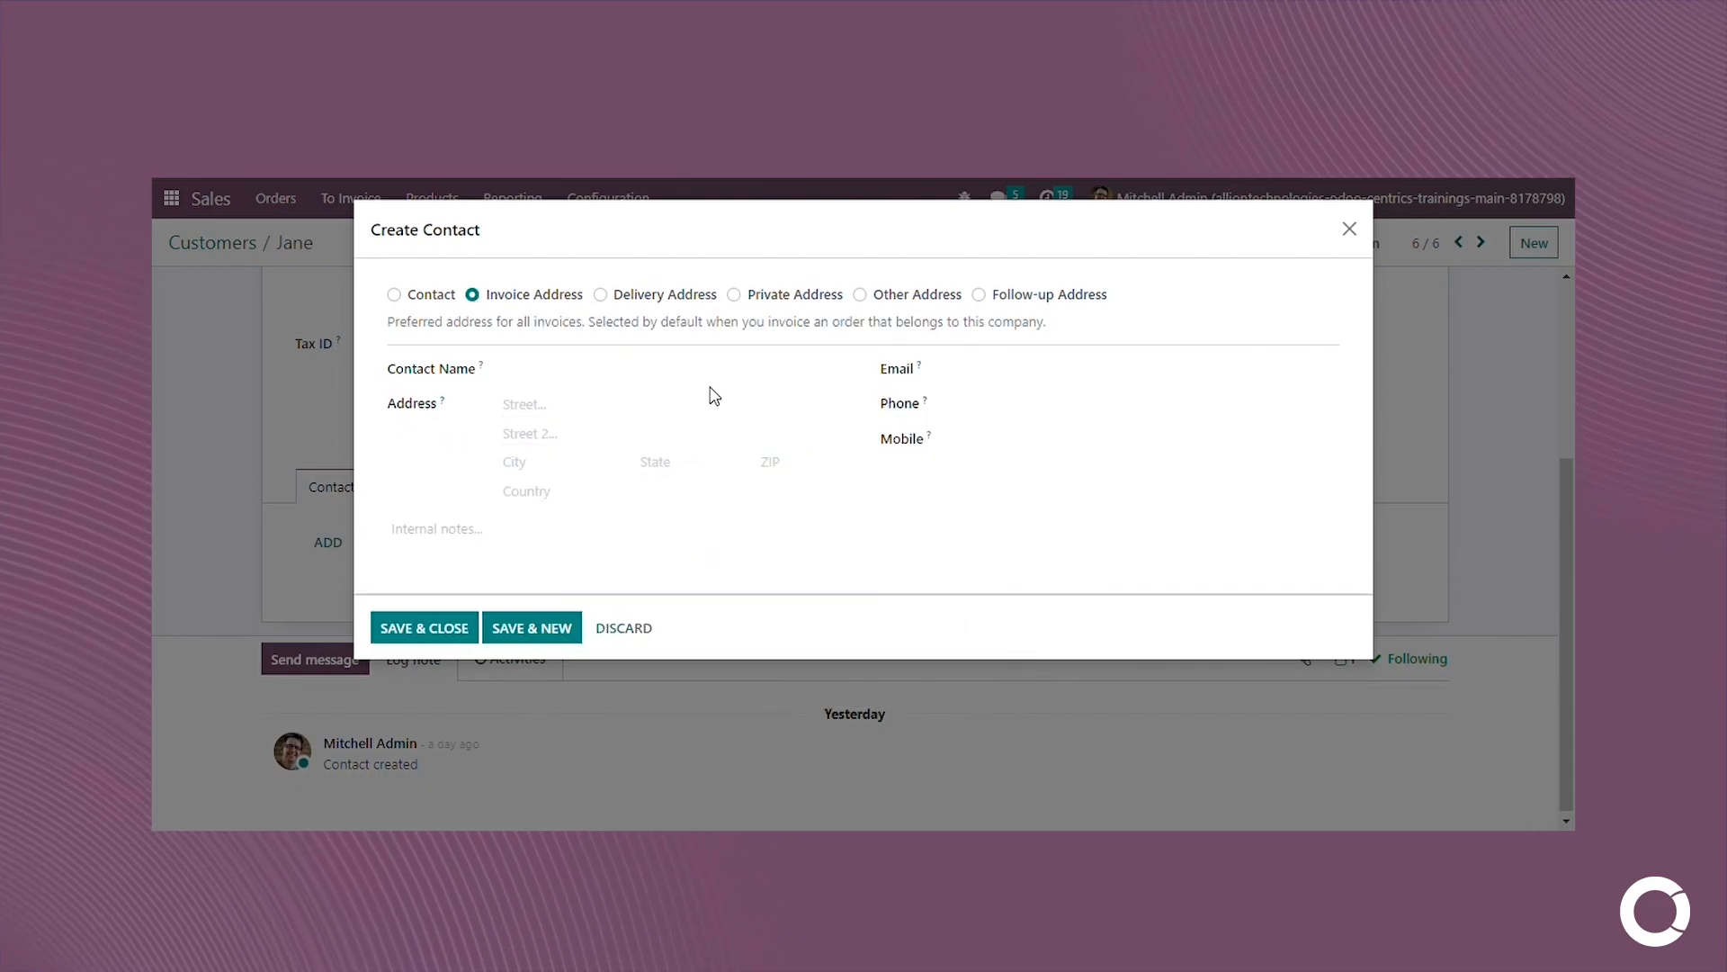
{"action": "left_click", "coordinate": [738, 383]}
{"action": "left_click", "coordinate": [696, 405]}
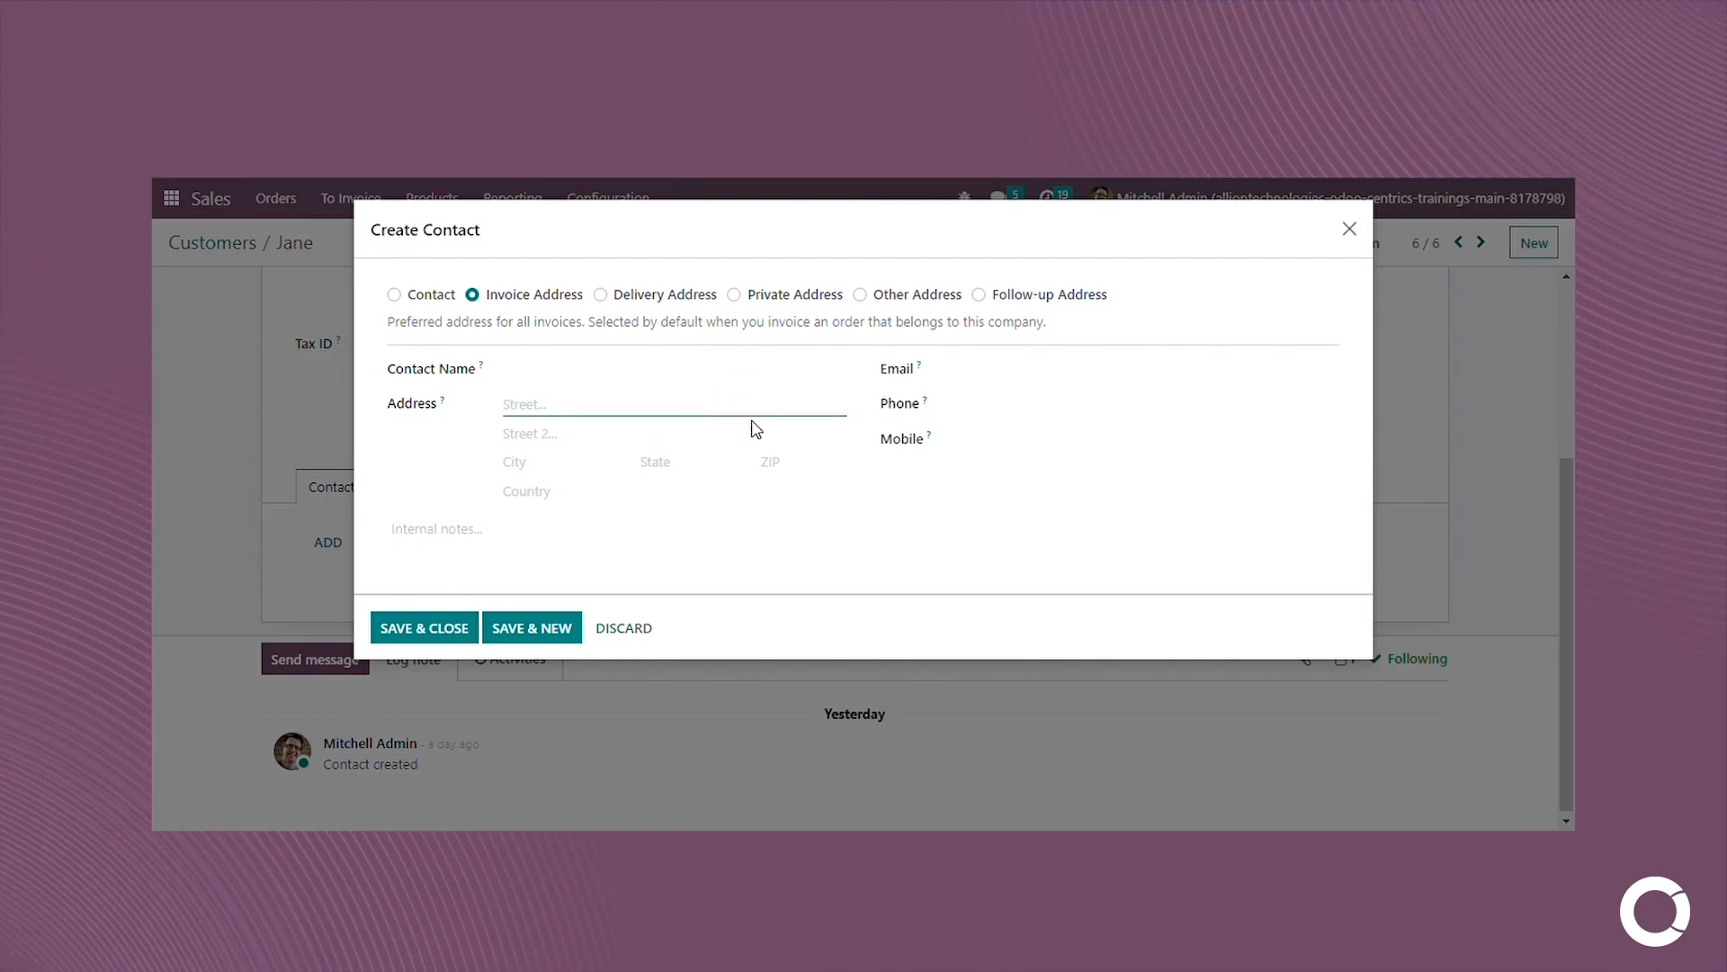
{"action": "left_click", "coordinate": [691, 436]}
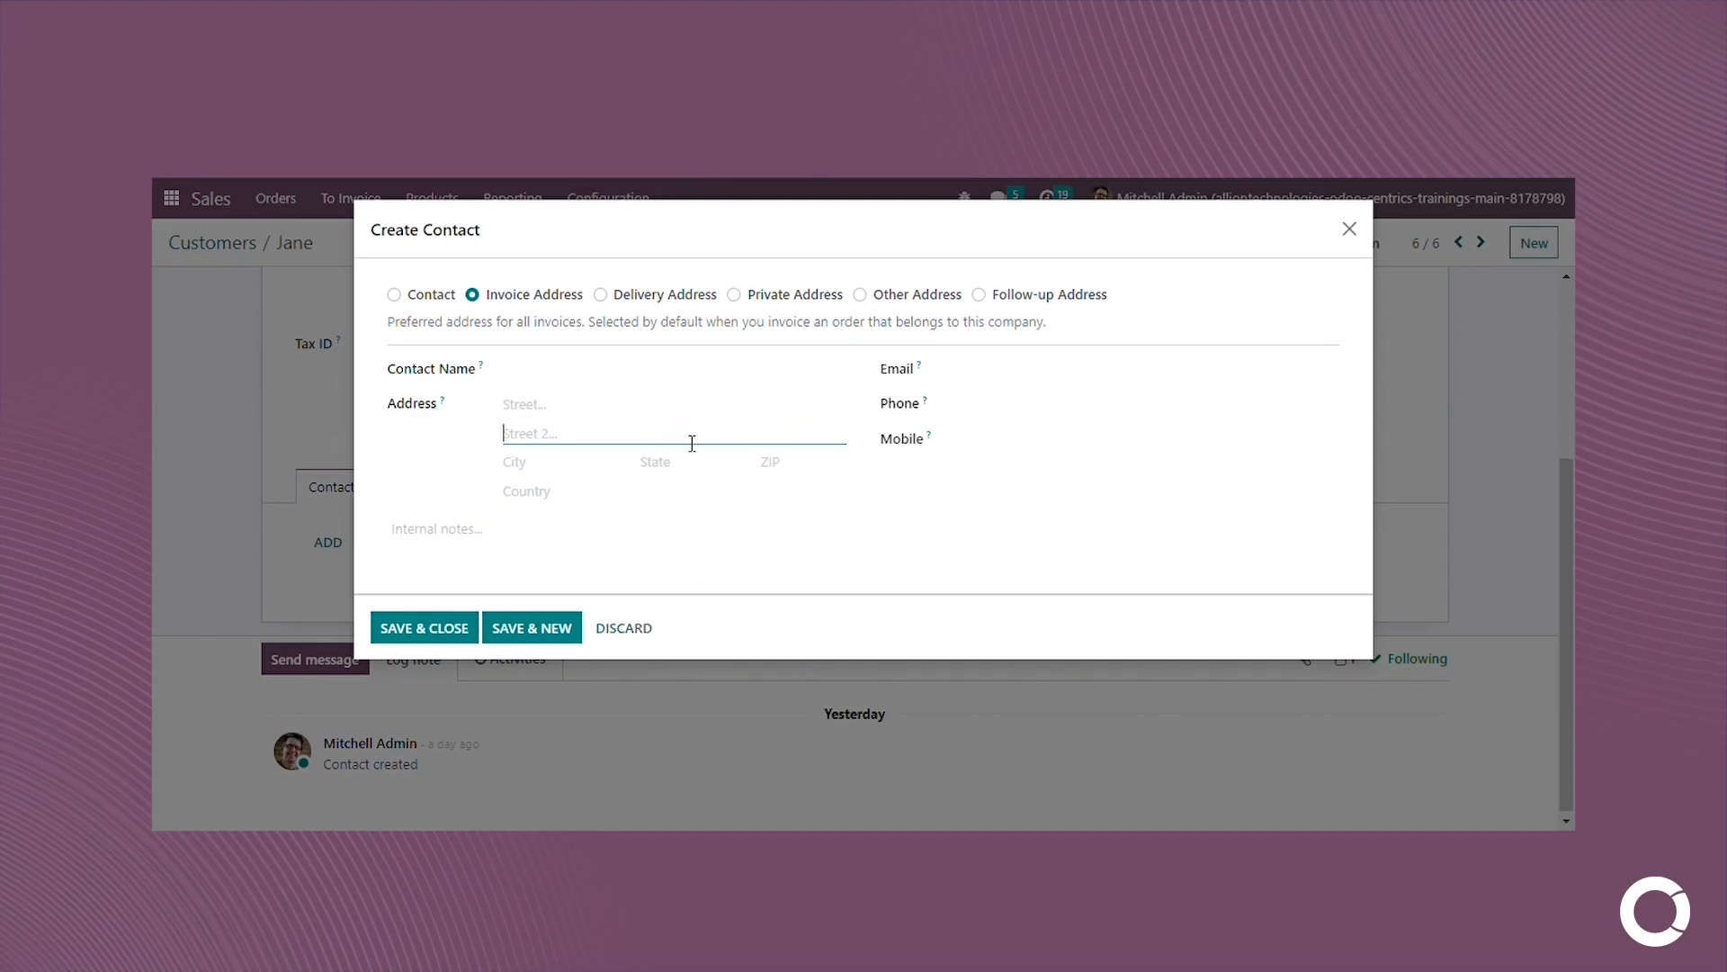
{"action": "left_click", "coordinate": [601, 297]}
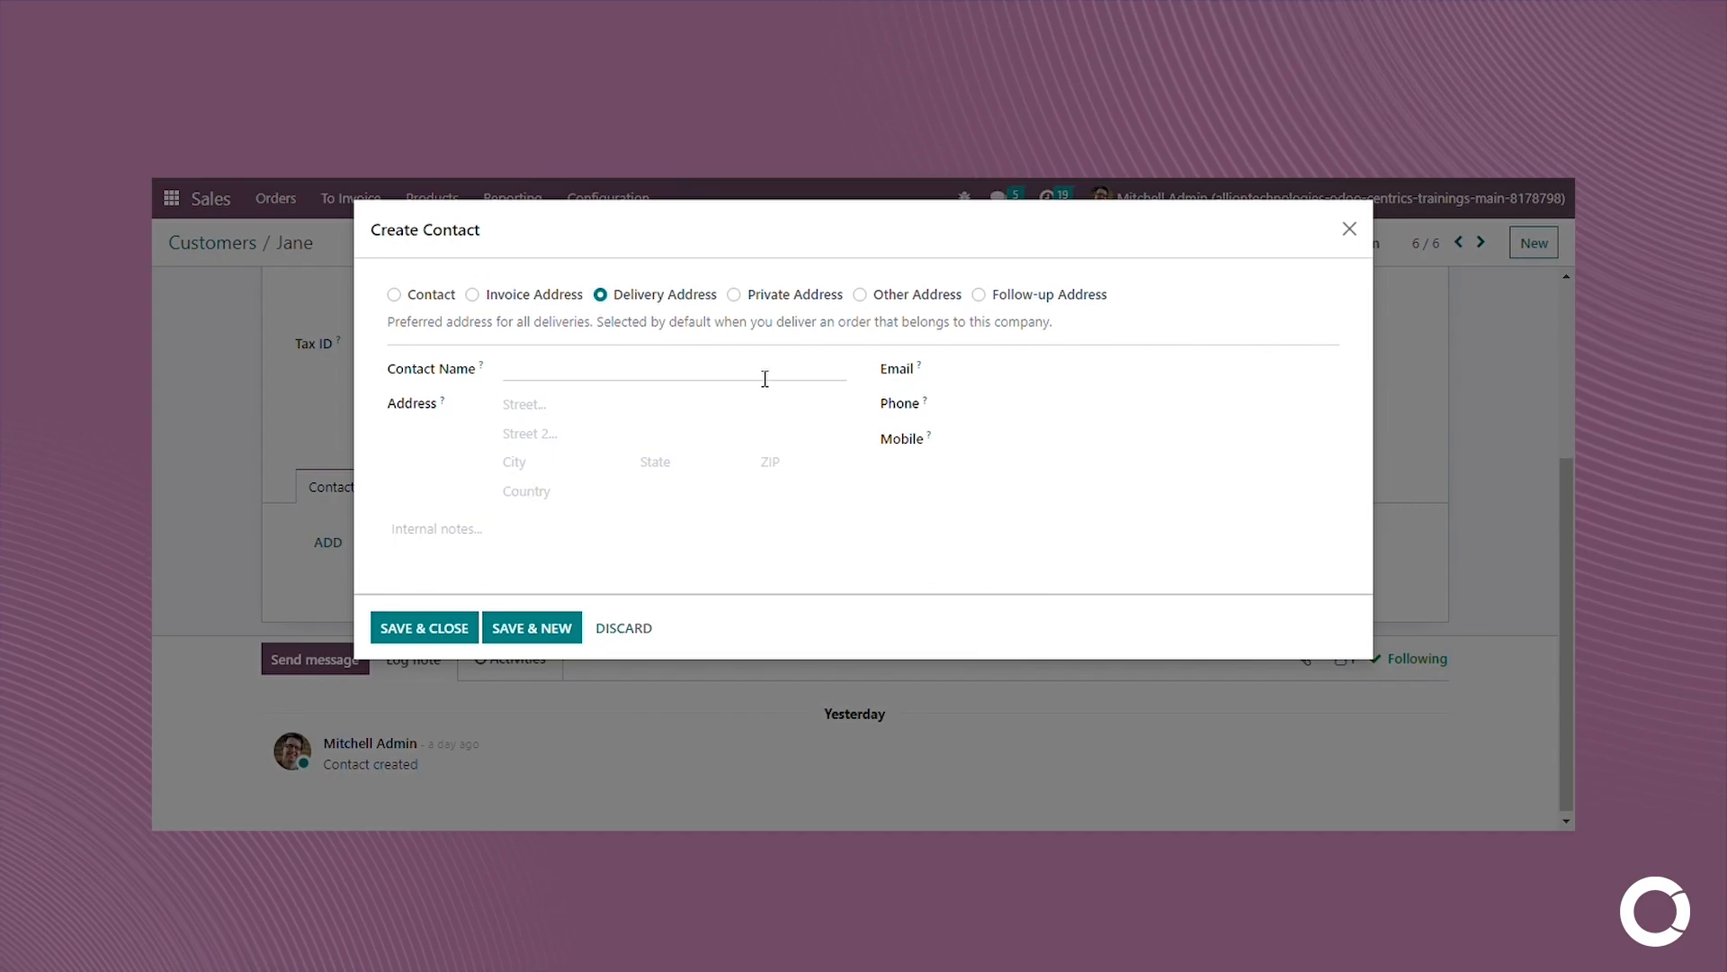
{"action": "left_click", "coordinate": [474, 297]}
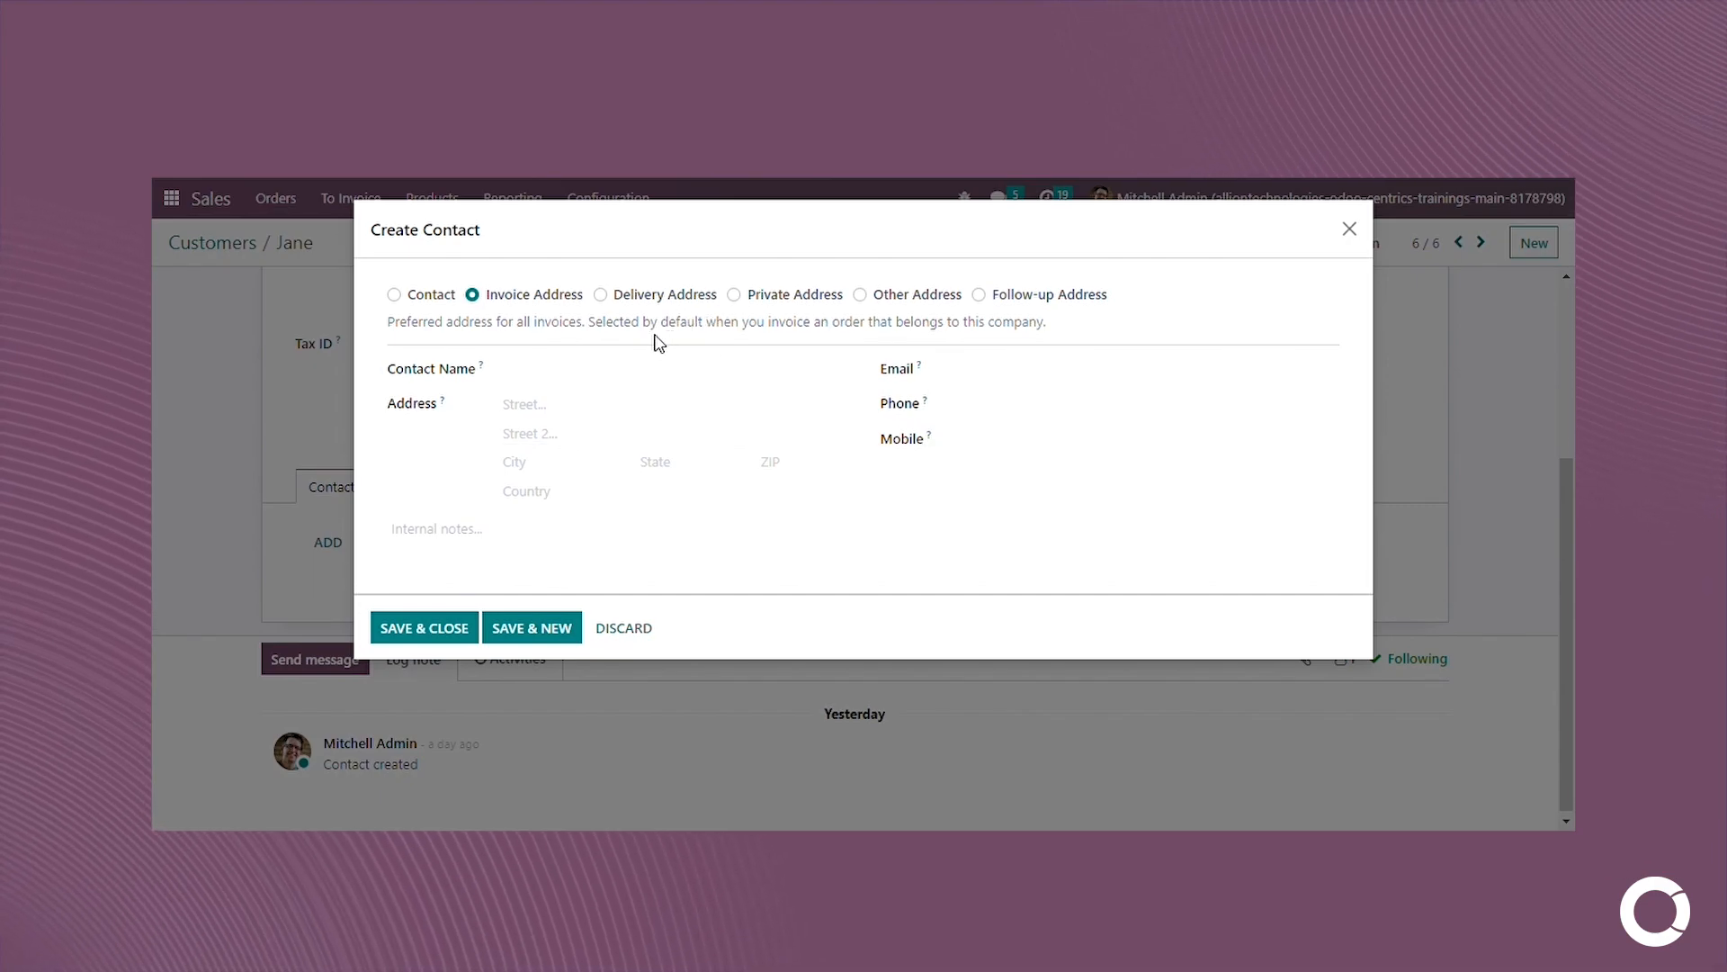
{"action": "mouse_move", "coordinate": [745, 302]}
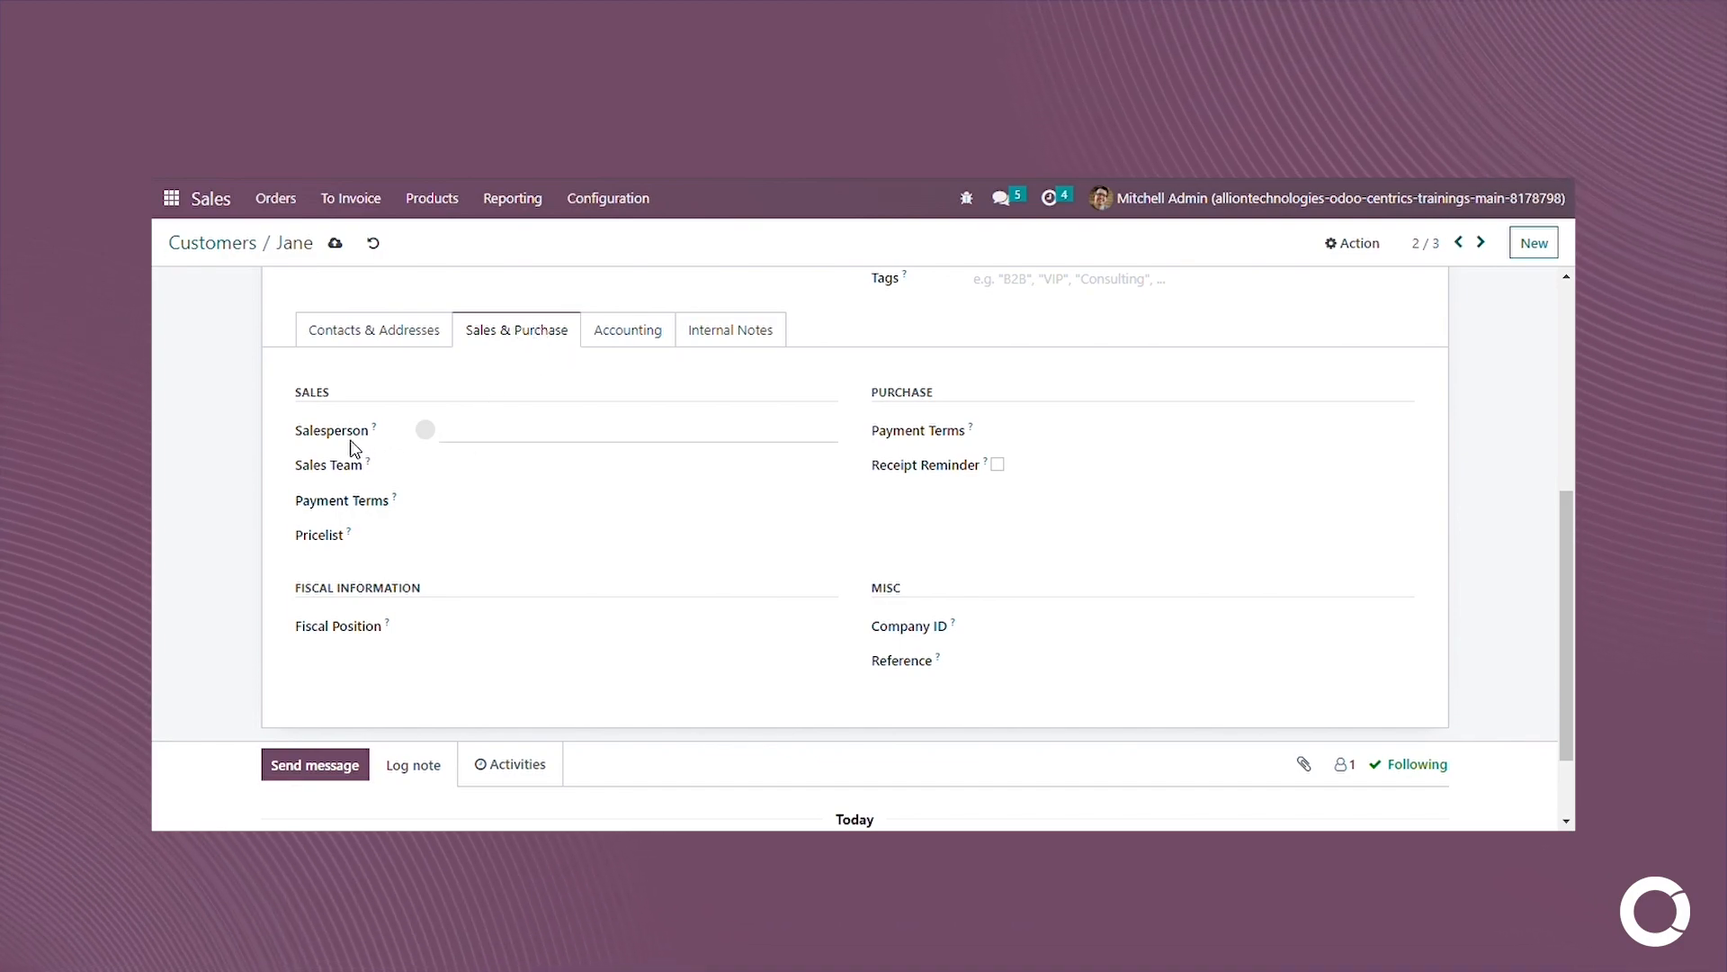
Set the customer's sales payment terms to 15 Days, leaving the salesperson and sales team empty.
{"action": "left_click", "coordinate": [483, 432]}
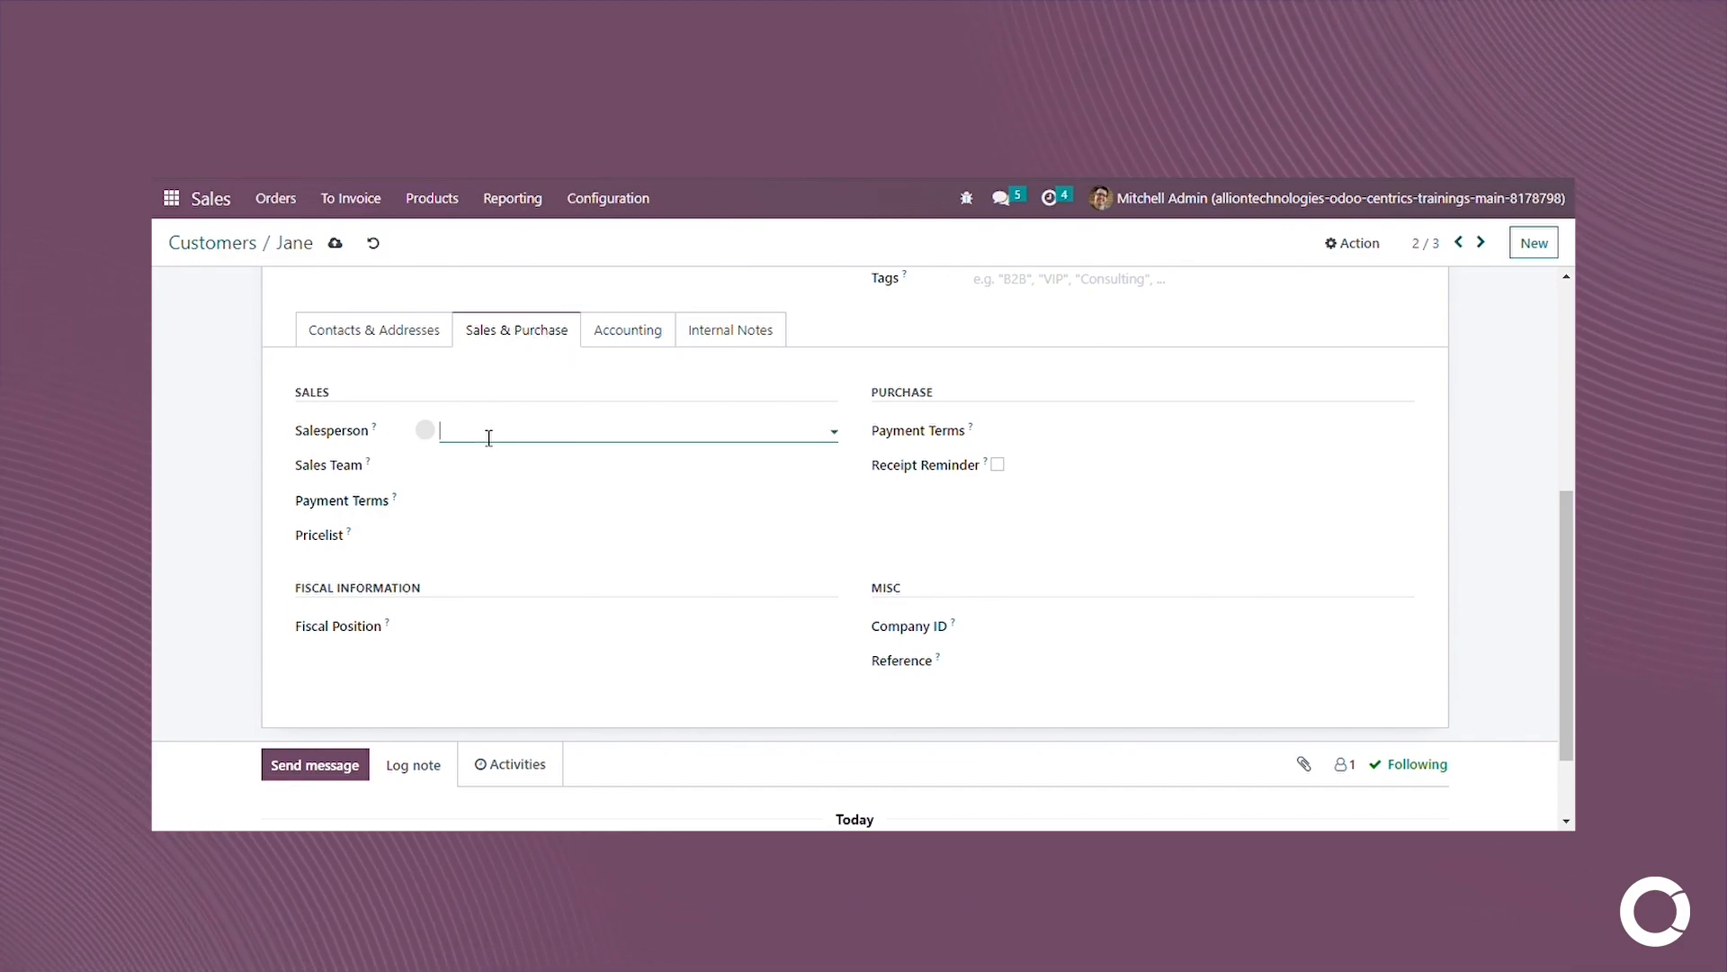
{"action": "left_click", "coordinate": [605, 466]}
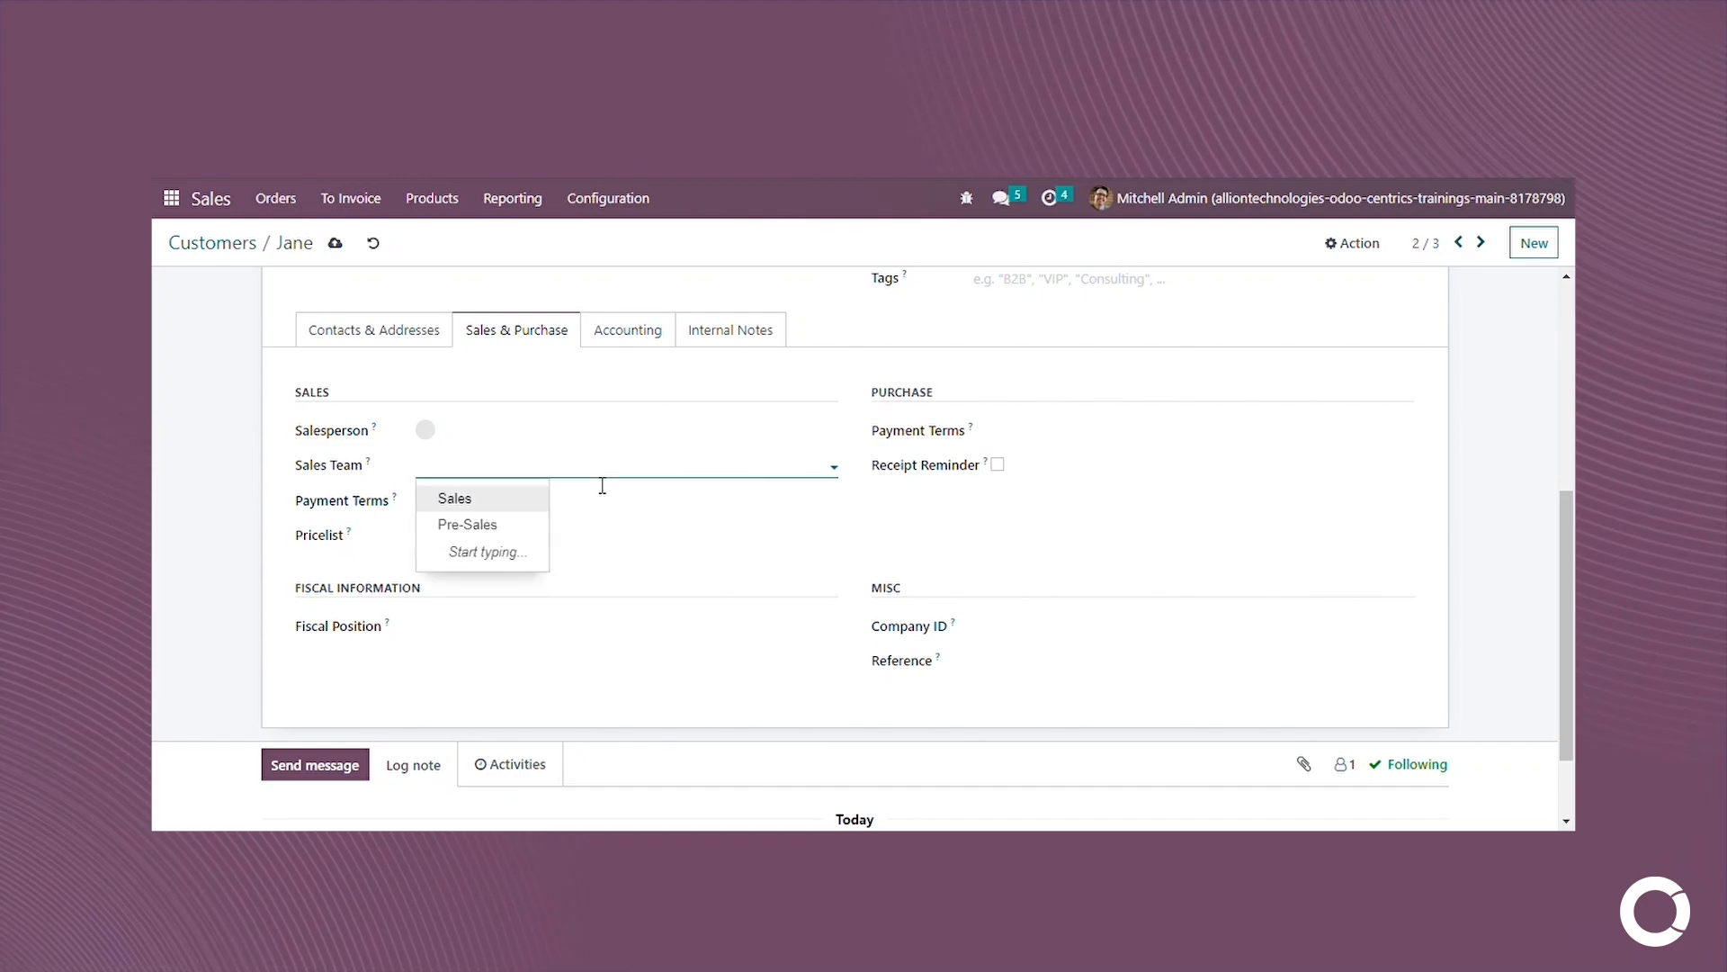
{"action": "double_click", "coordinate": [372, 502]}
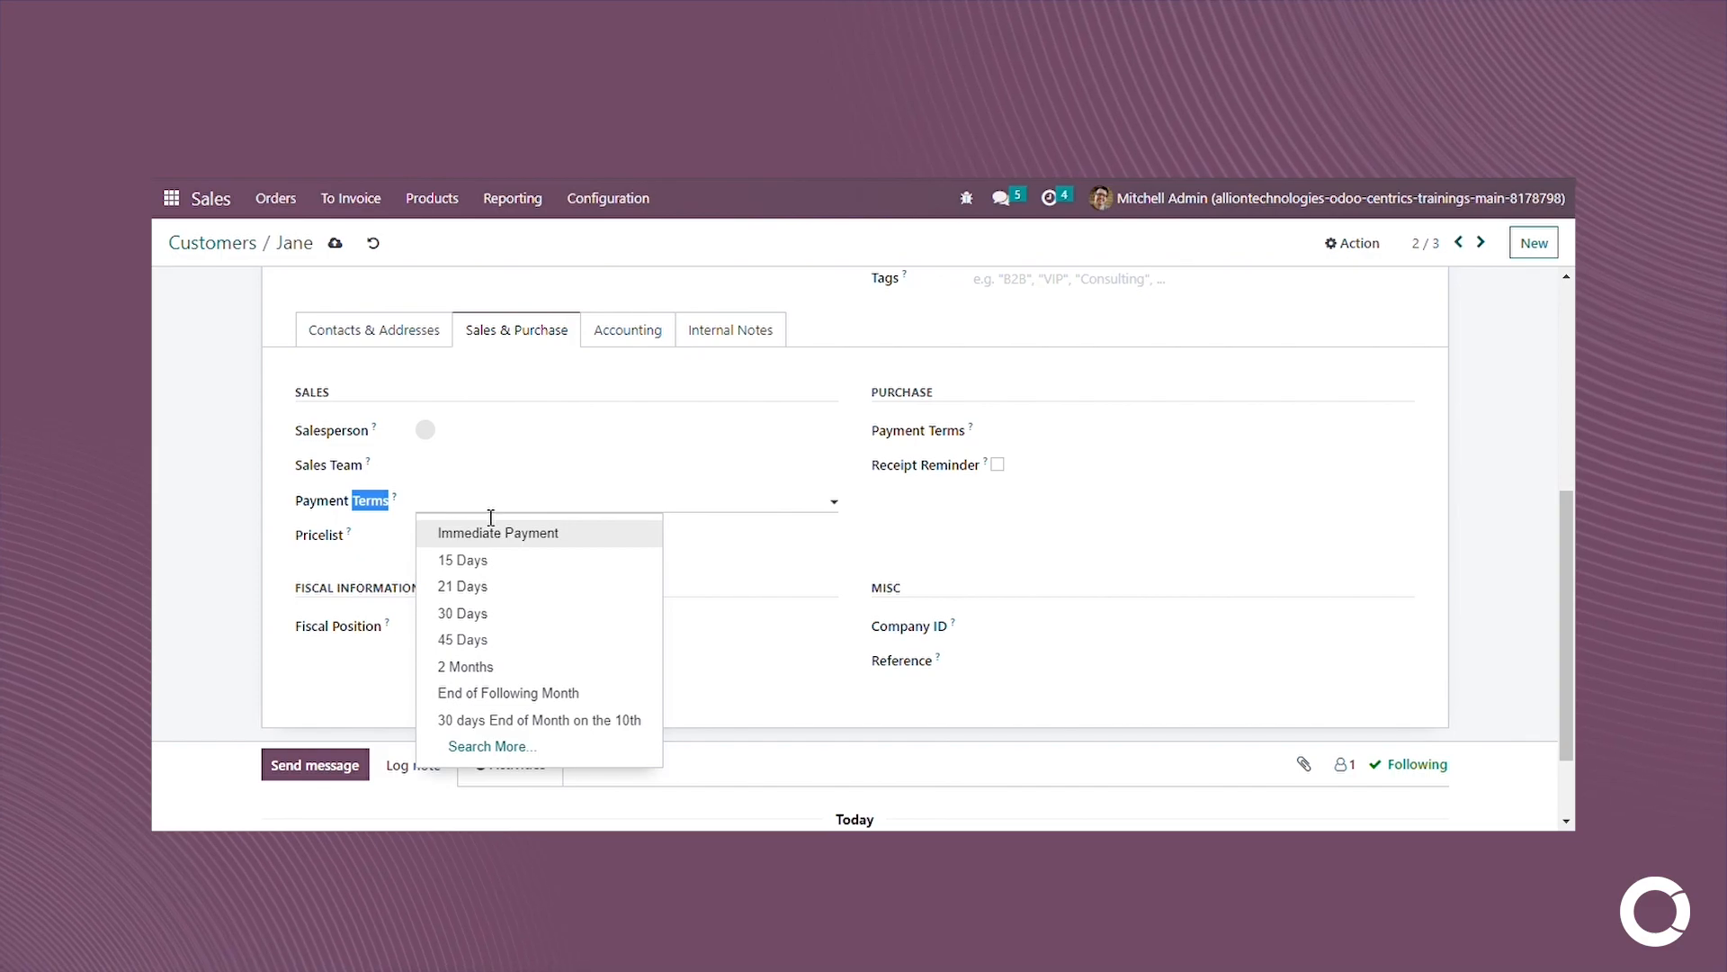
{"action": "left_click", "coordinate": [482, 559]}
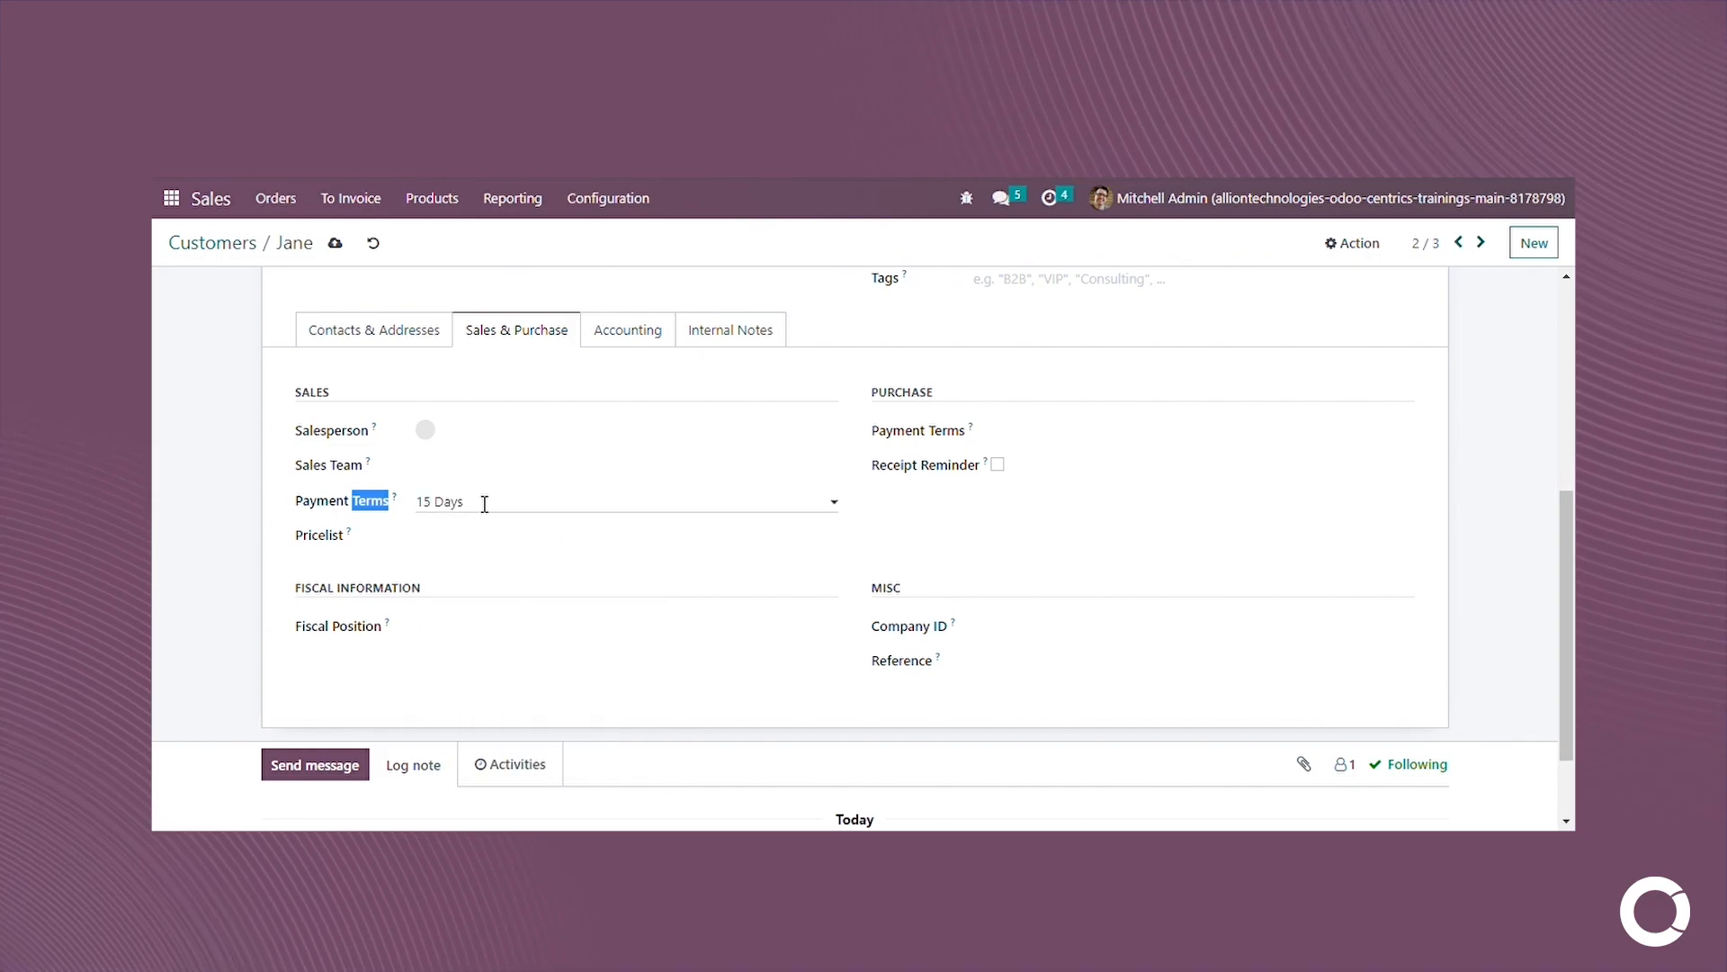
{"action": "left_click", "coordinate": [527, 500]}
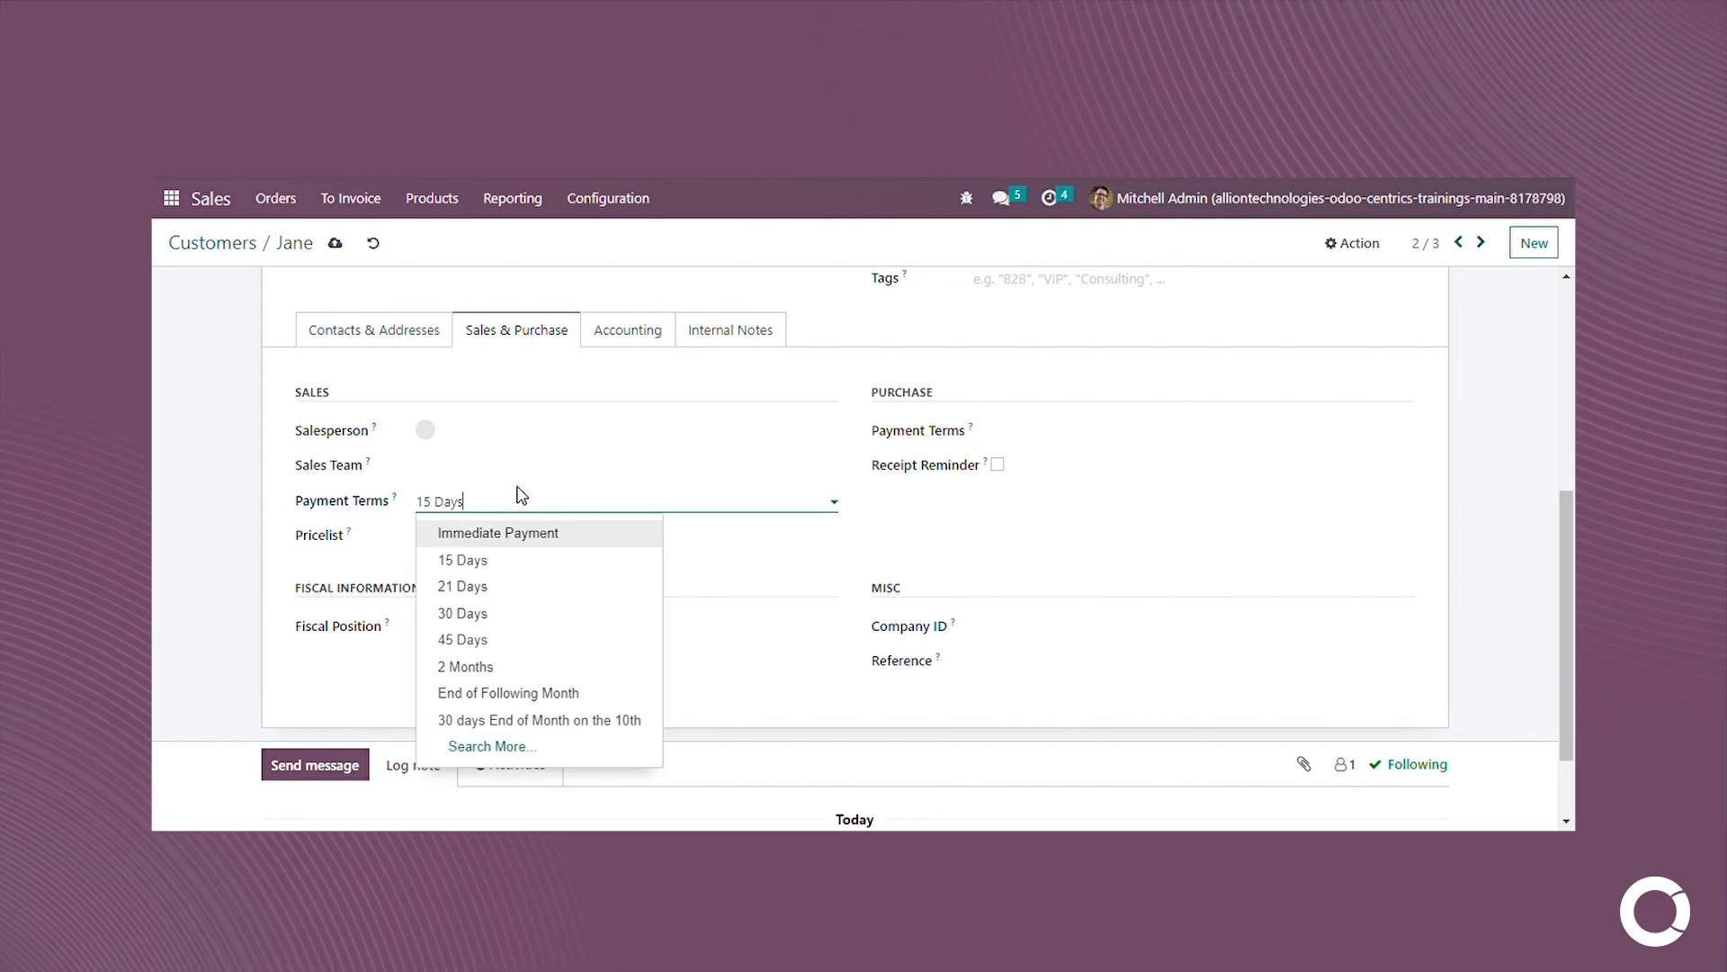
{"action": "left_click", "coordinate": [517, 486]}
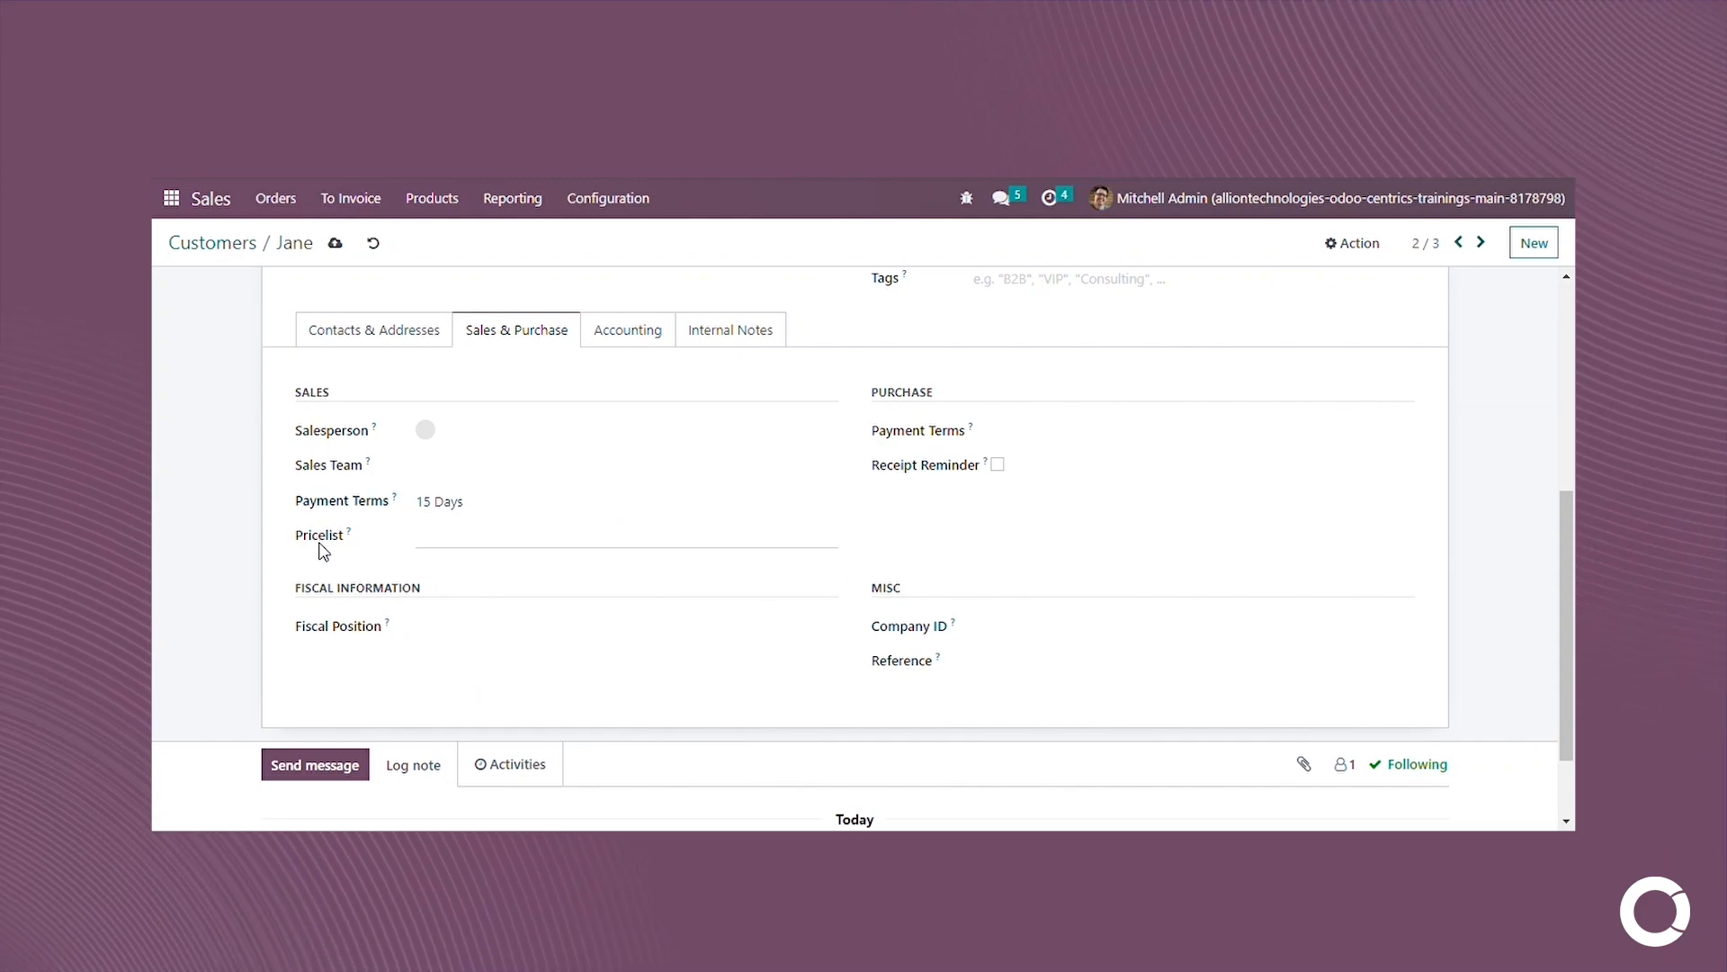
Assign Public Pricelist (EUR) as the customer's pricelist.
{"action": "left_click", "coordinate": [322, 543]}
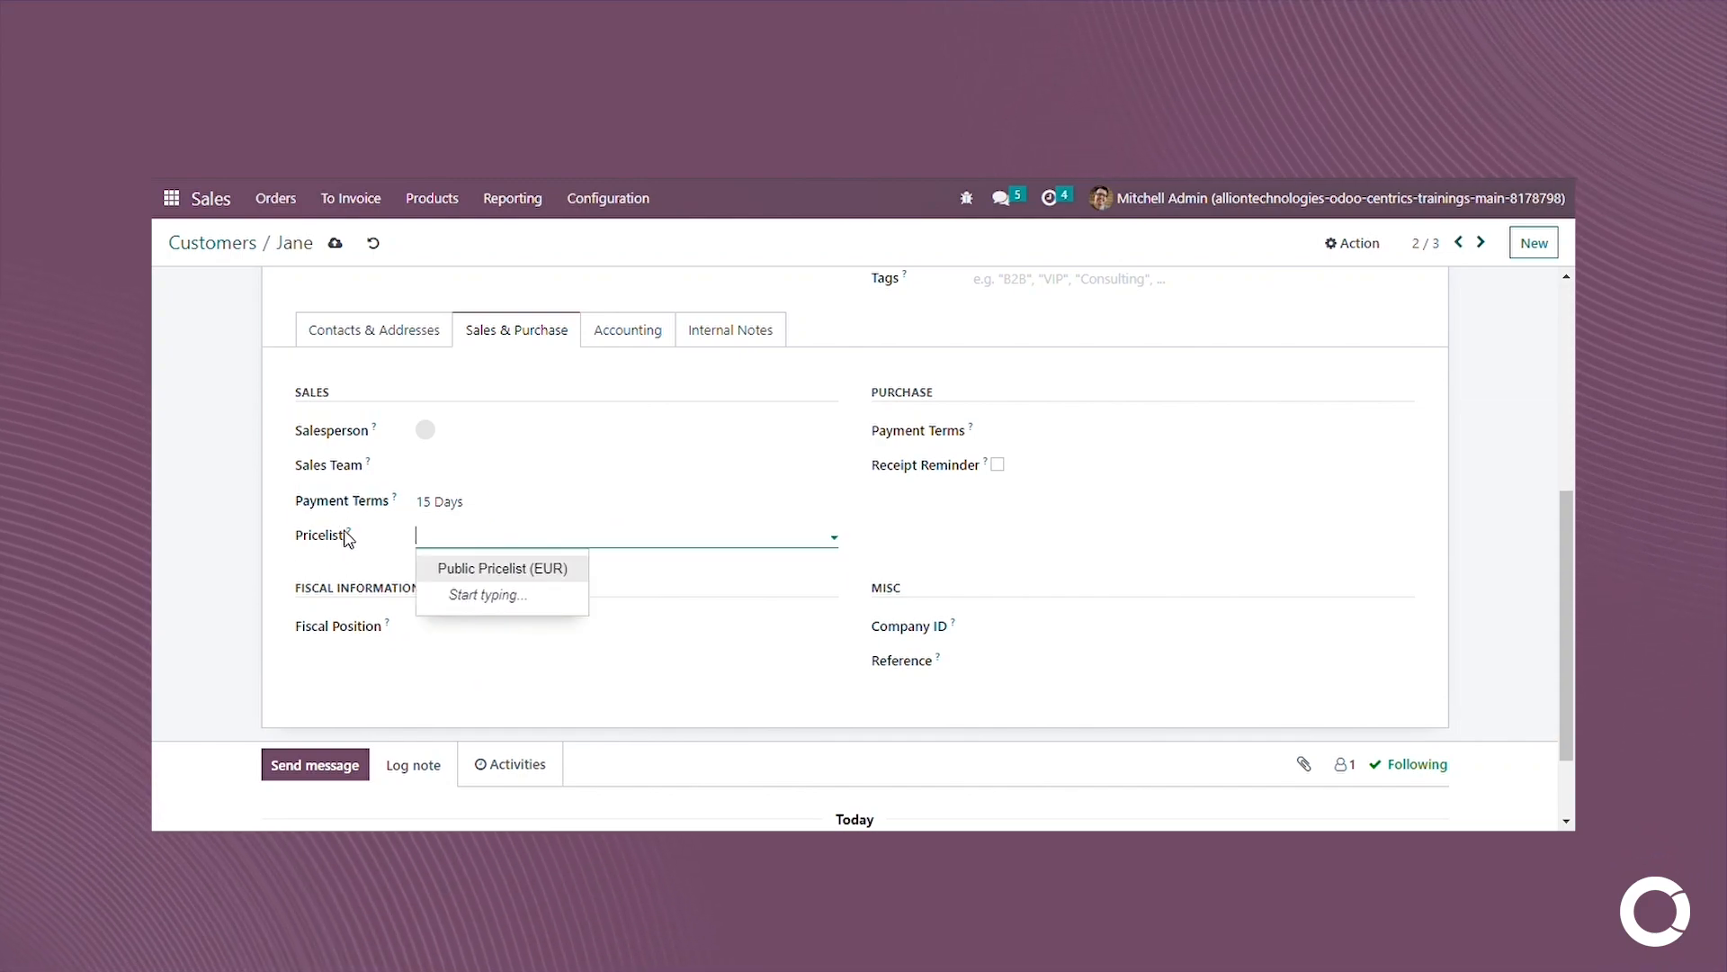
{"action": "scroll", "coordinate": [509, 472], "scroll_direction": "up", "scroll_amount": 1}
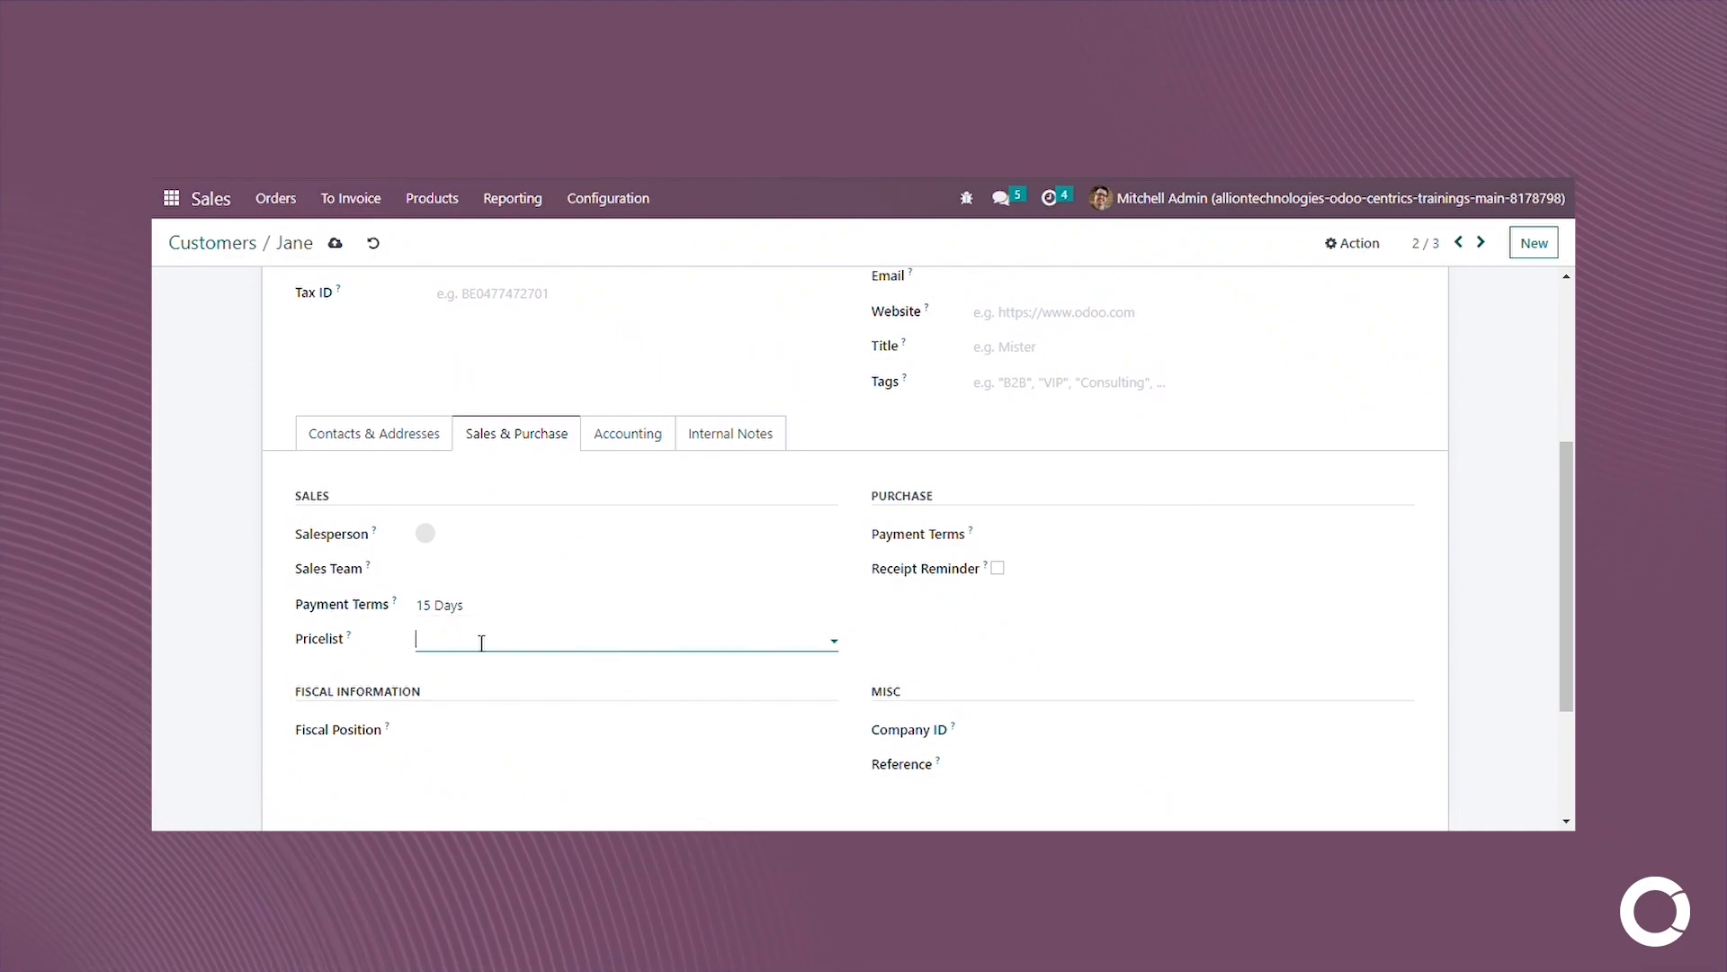
{"action": "scroll", "coordinate": [480, 643], "scroll_direction": "up", "scroll_amount": 3}
{"action": "scroll", "coordinate": [477, 643], "scroll_direction": "down", "scroll_amount": 4}
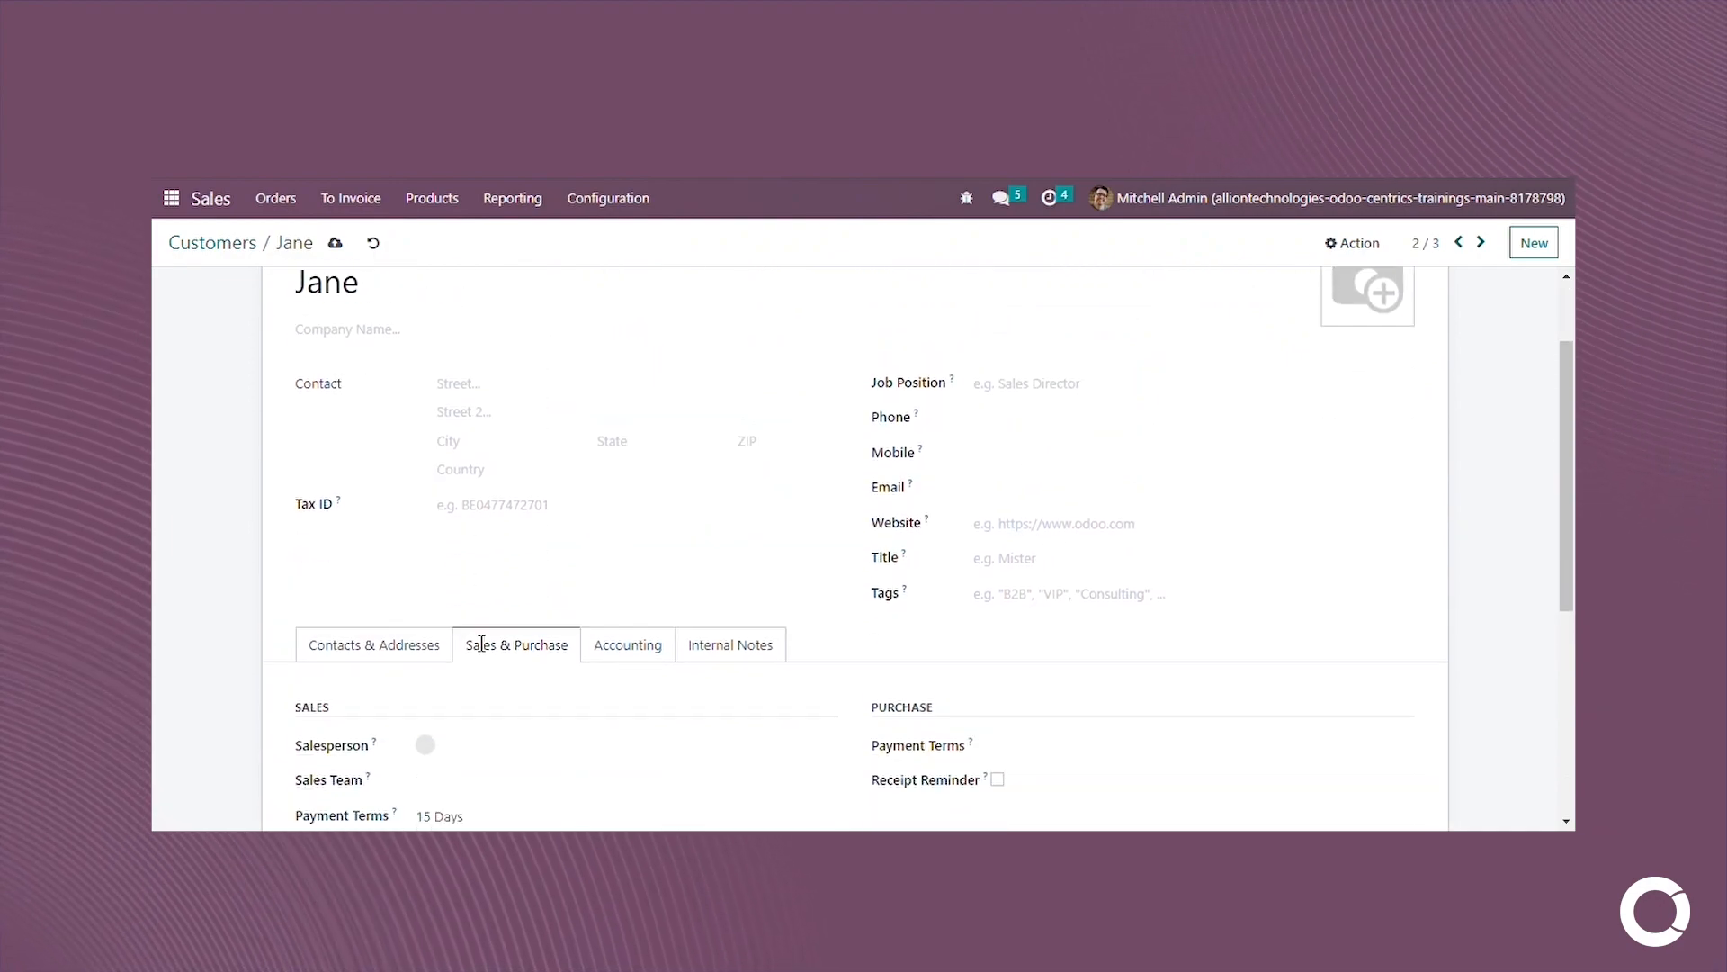
{"action": "left_click", "coordinate": [515, 572]}
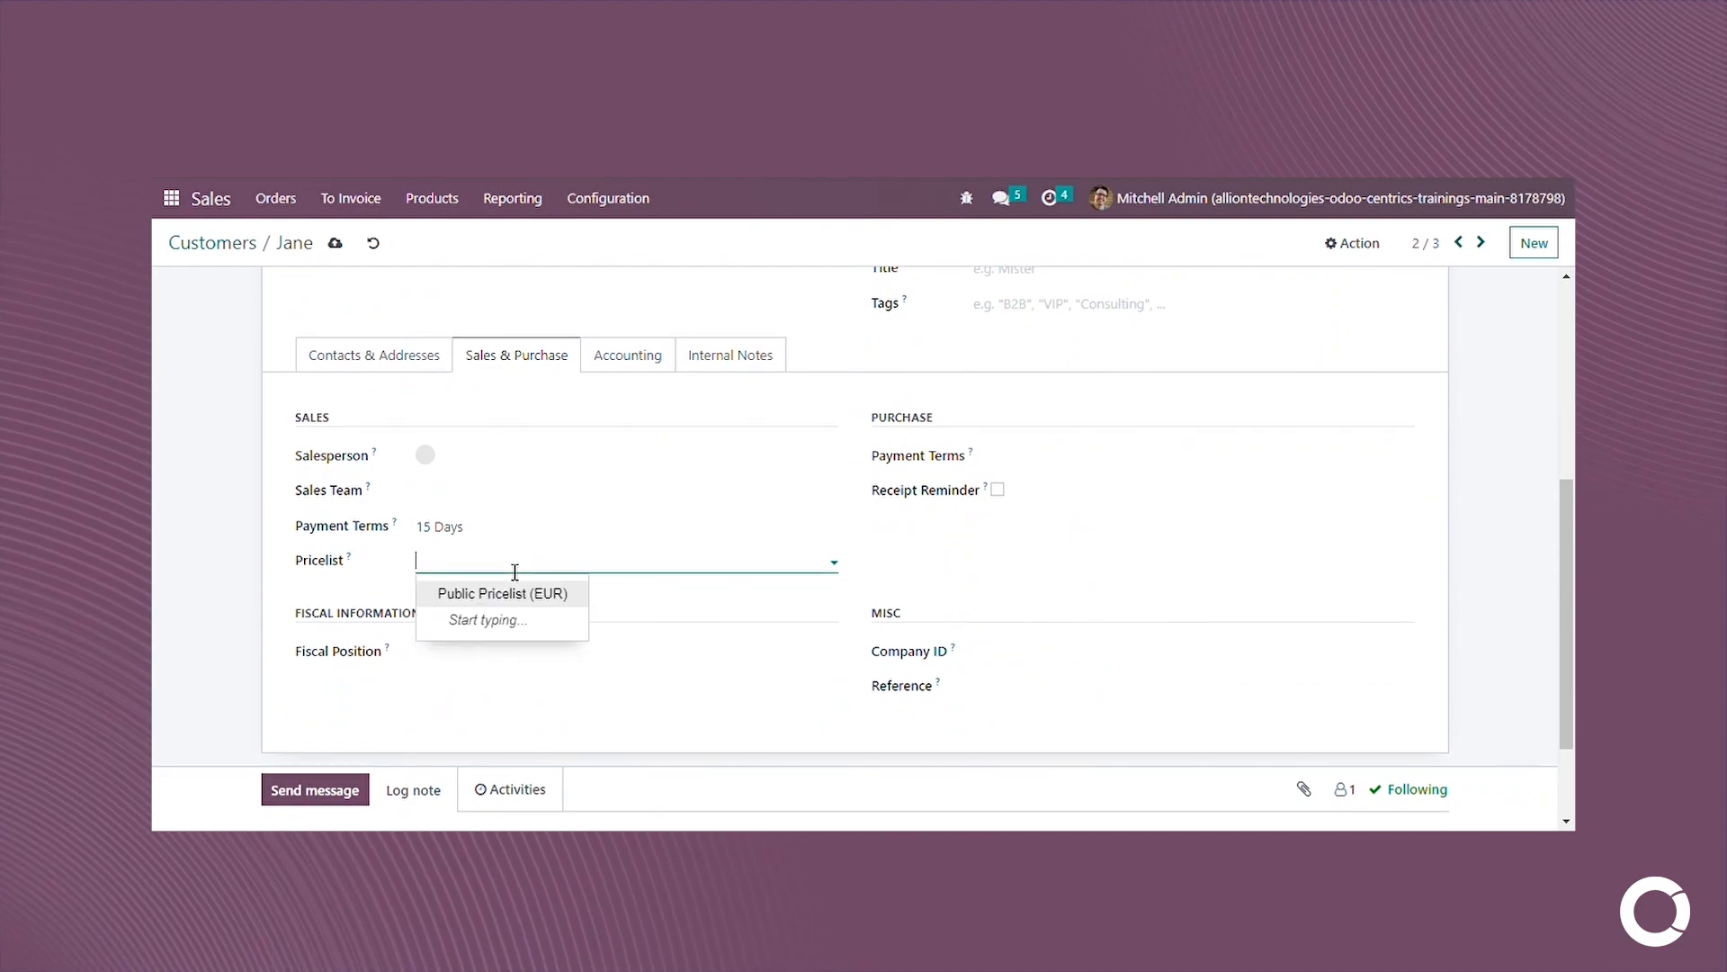
{"action": "left_click", "coordinate": [492, 601]}
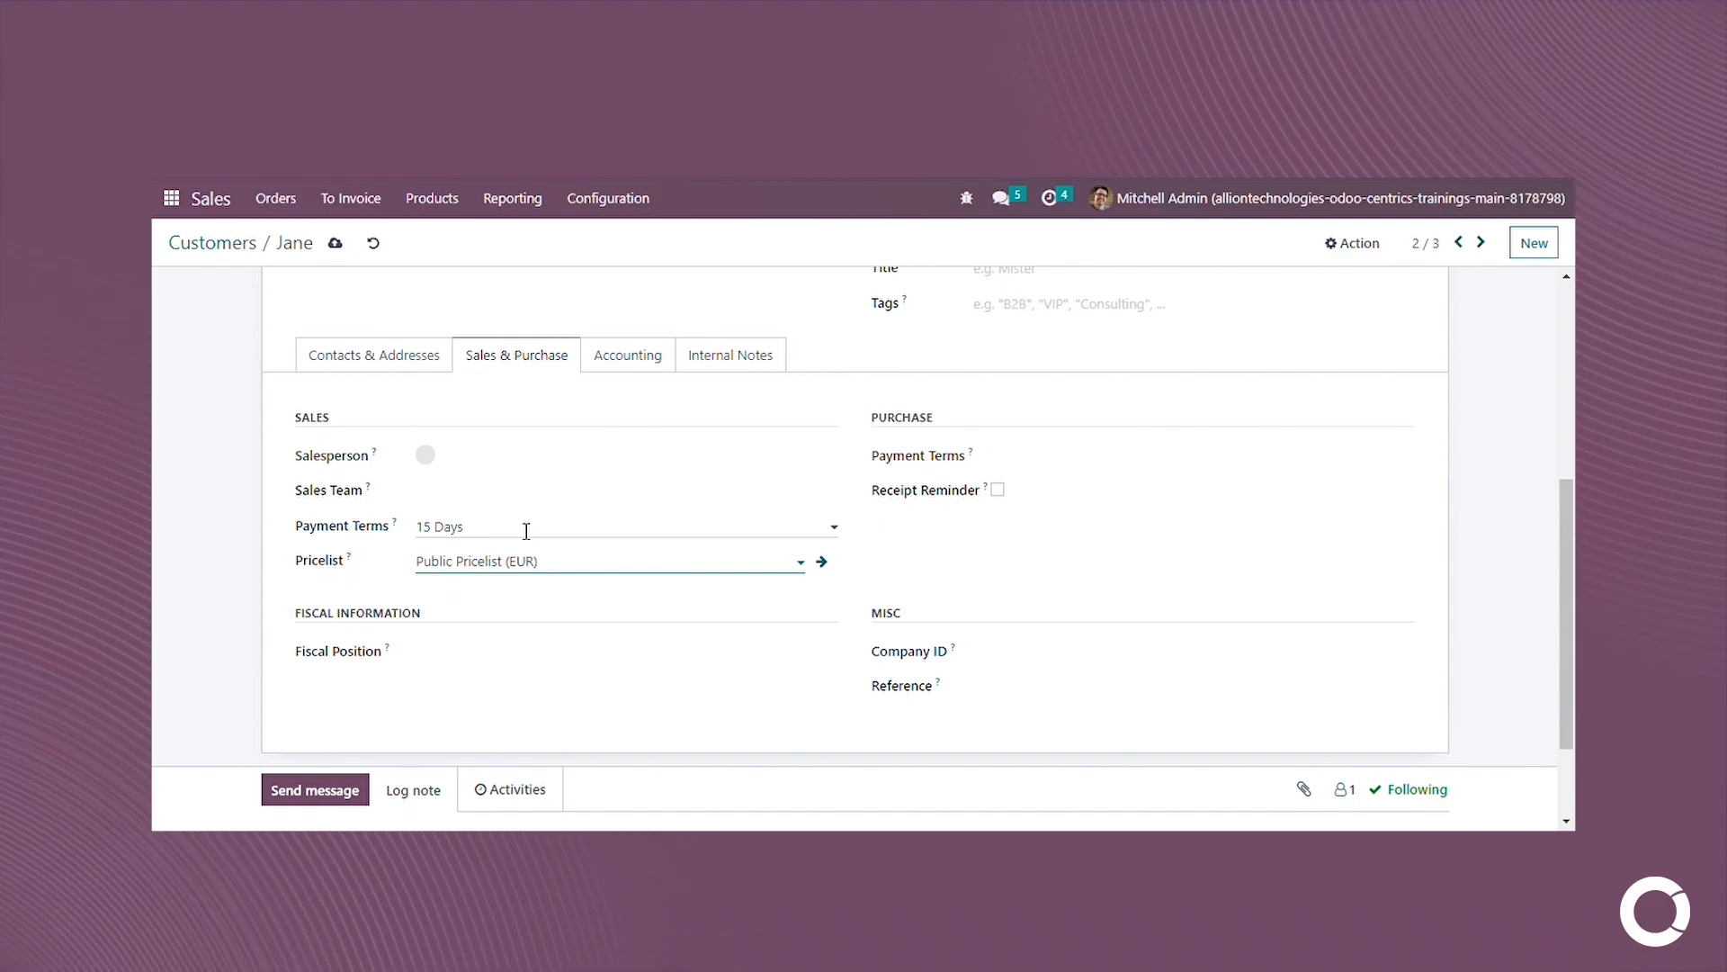
{"action": "left_click", "coordinate": [754, 568]}
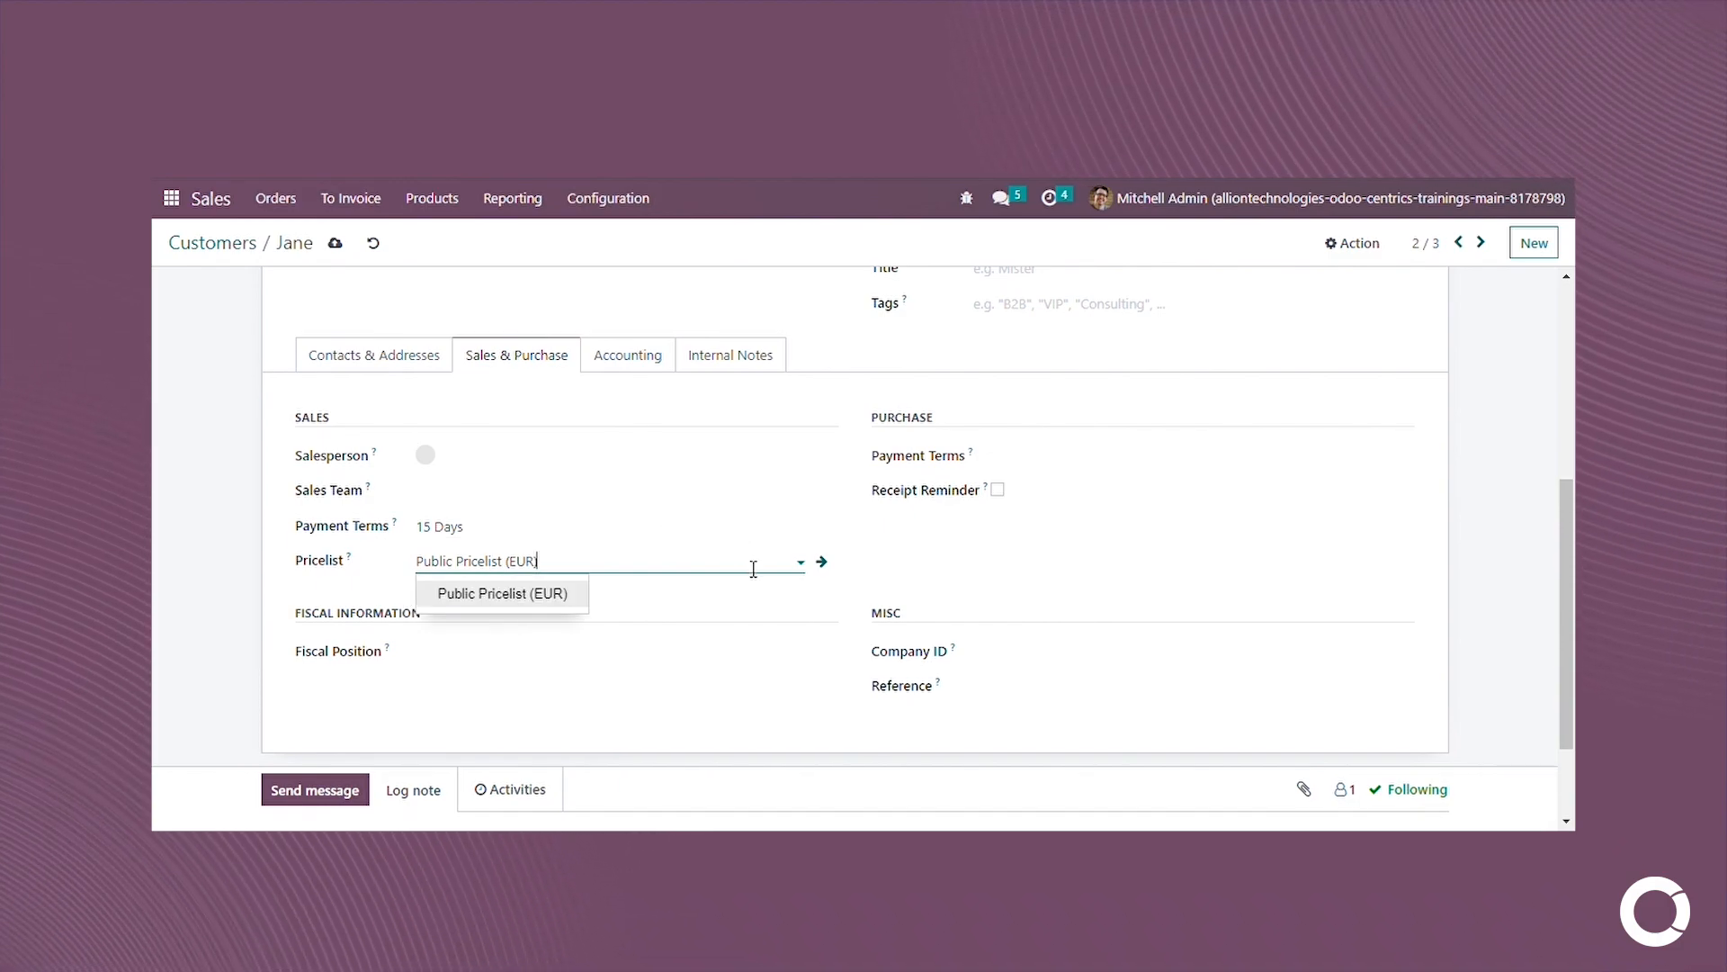
{"action": "left_click", "coordinate": [754, 569]}
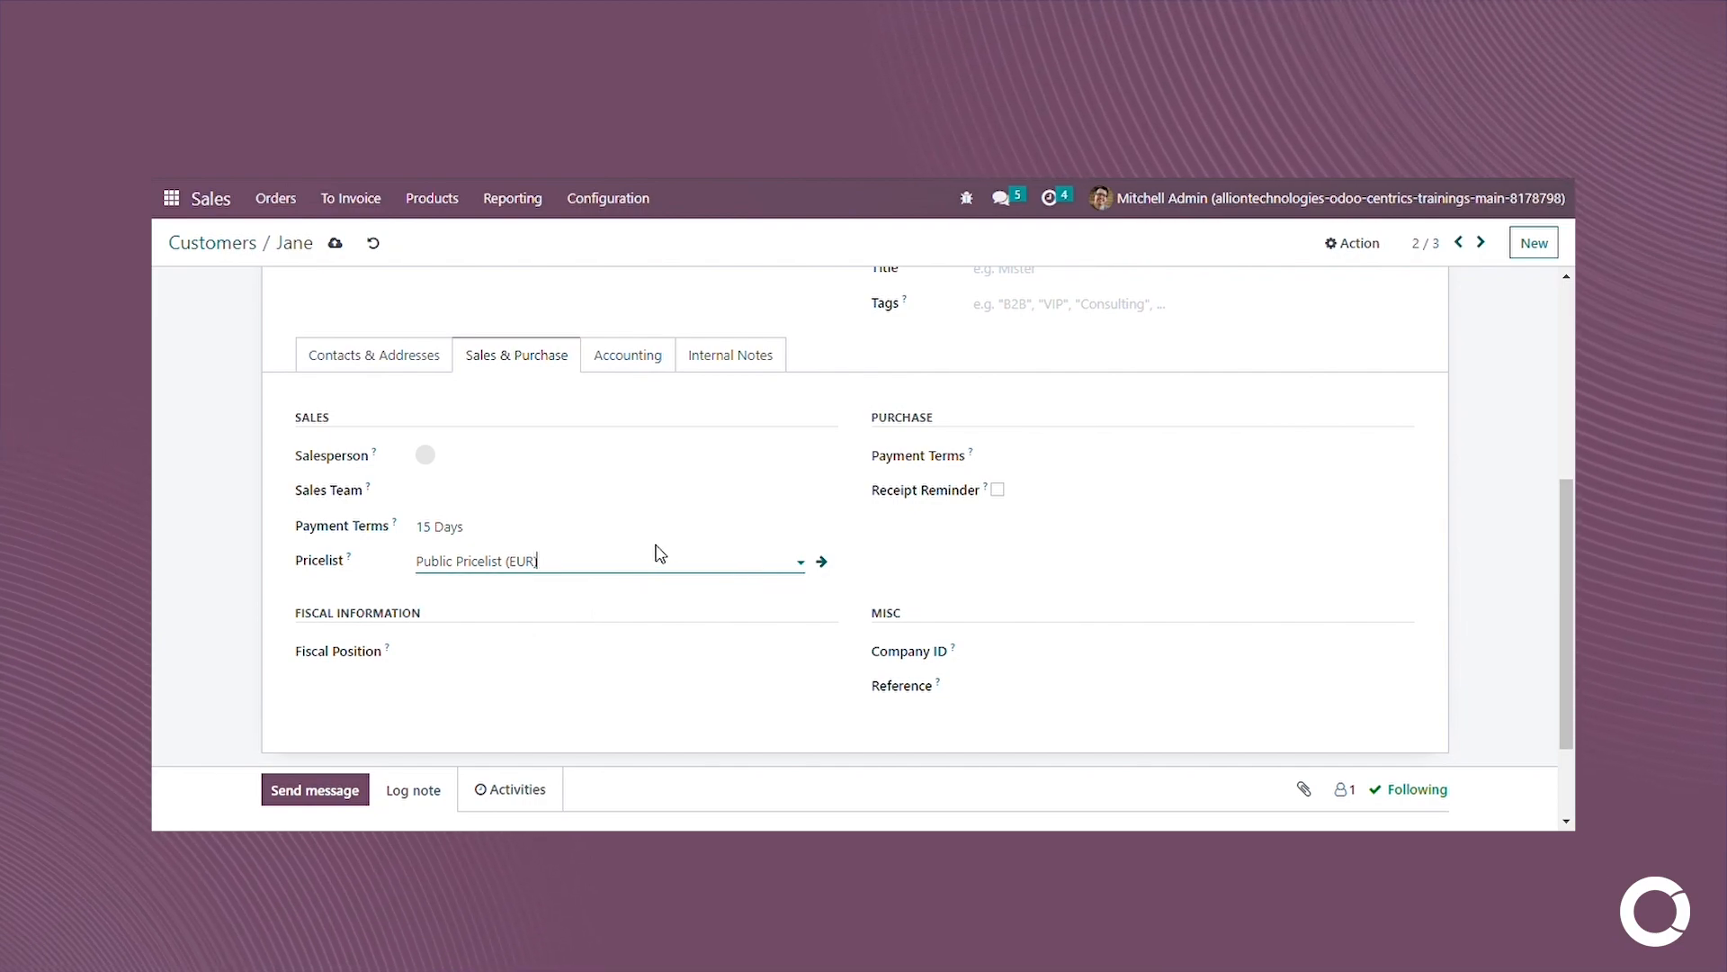
Check which fiscal positions are available for the customer and leave the field empty.
{"action": "left_click", "coordinate": [478, 649]}
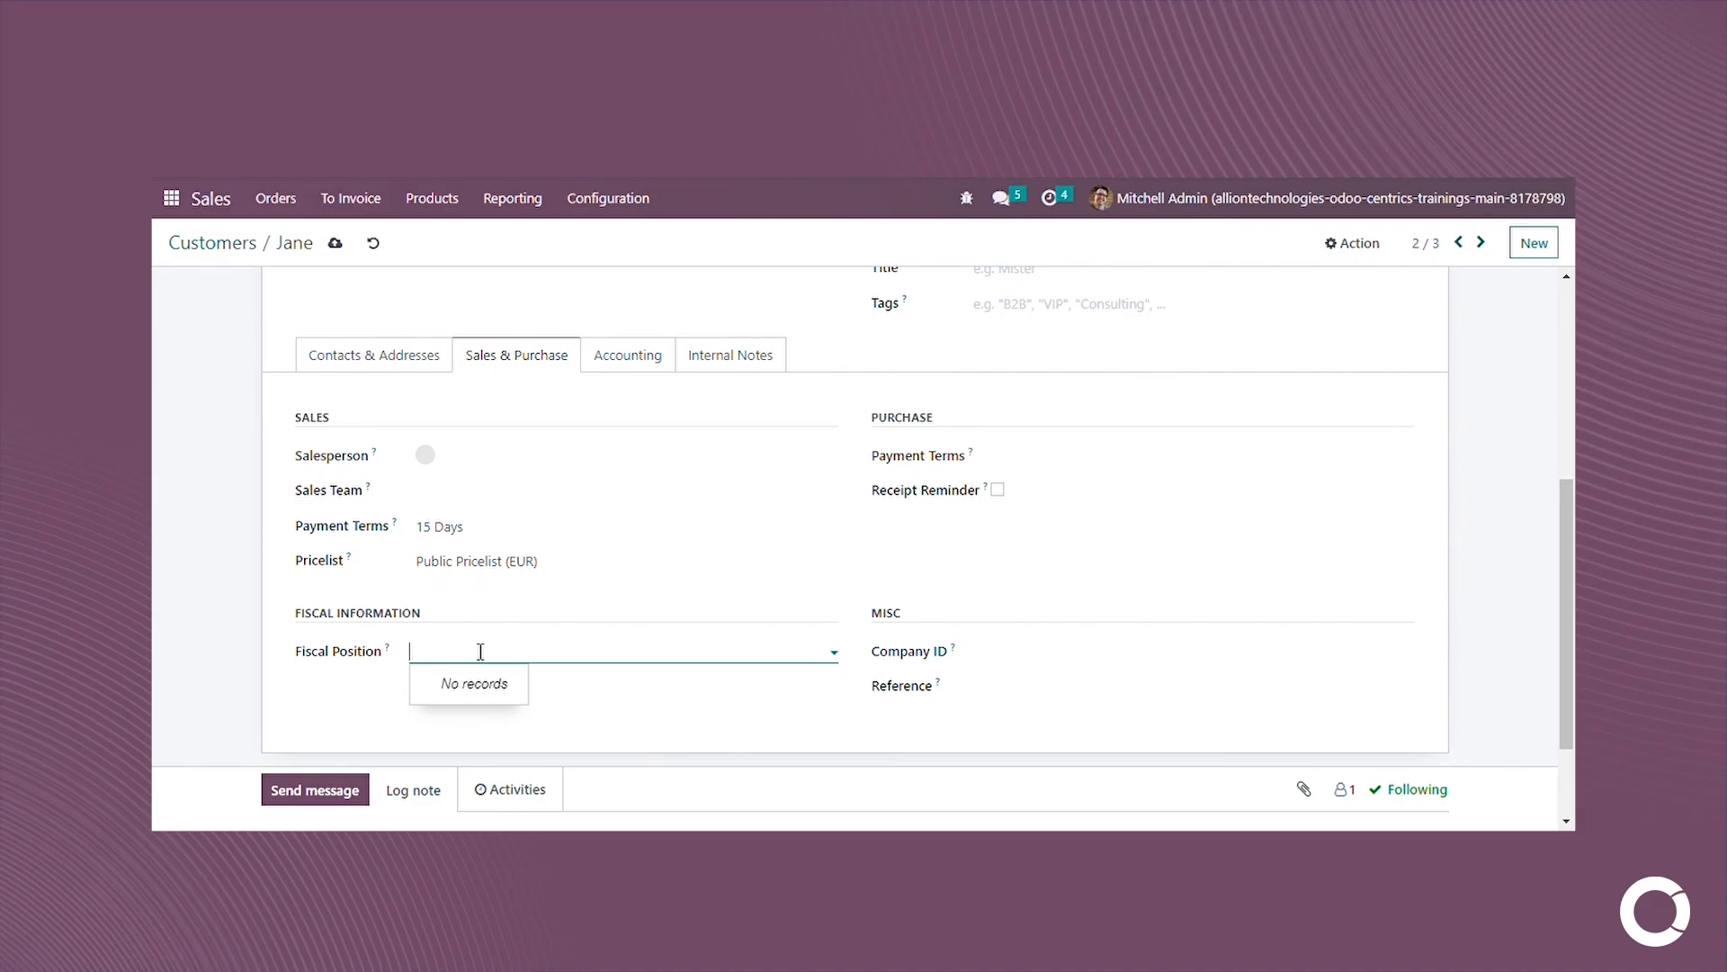
{"action": "left_click_drag", "start_coordinate": [296, 652], "coordinate": [325, 650]}
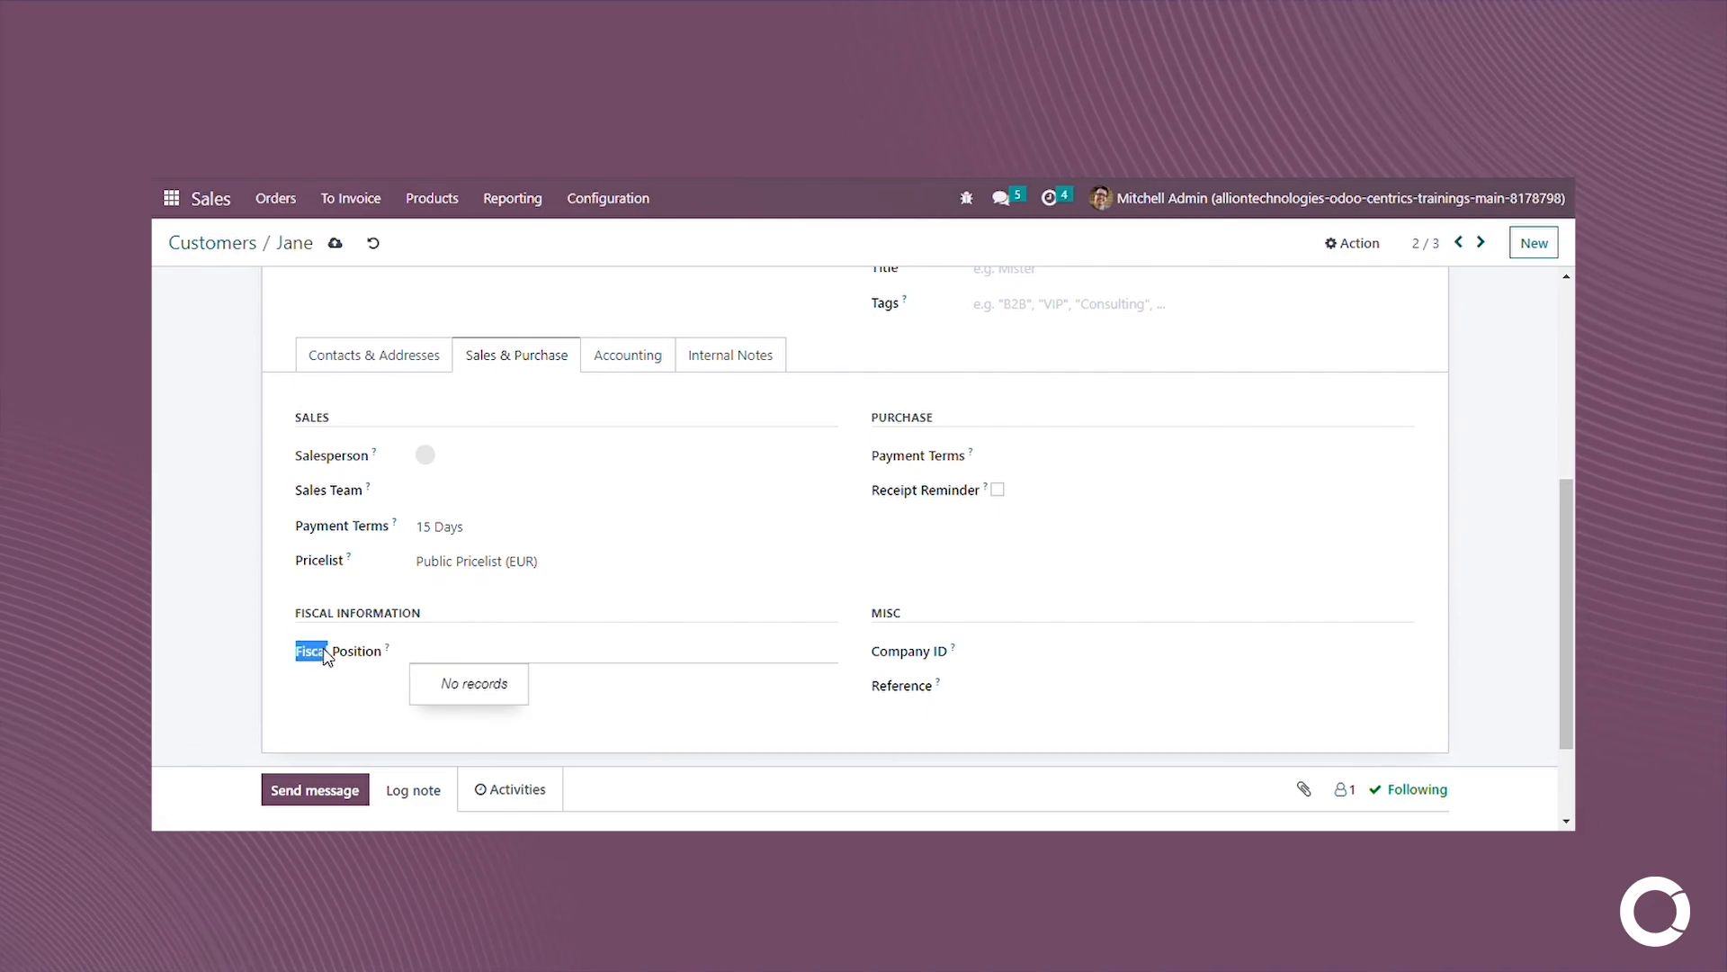
{"action": "left_click", "coordinate": [439, 626]}
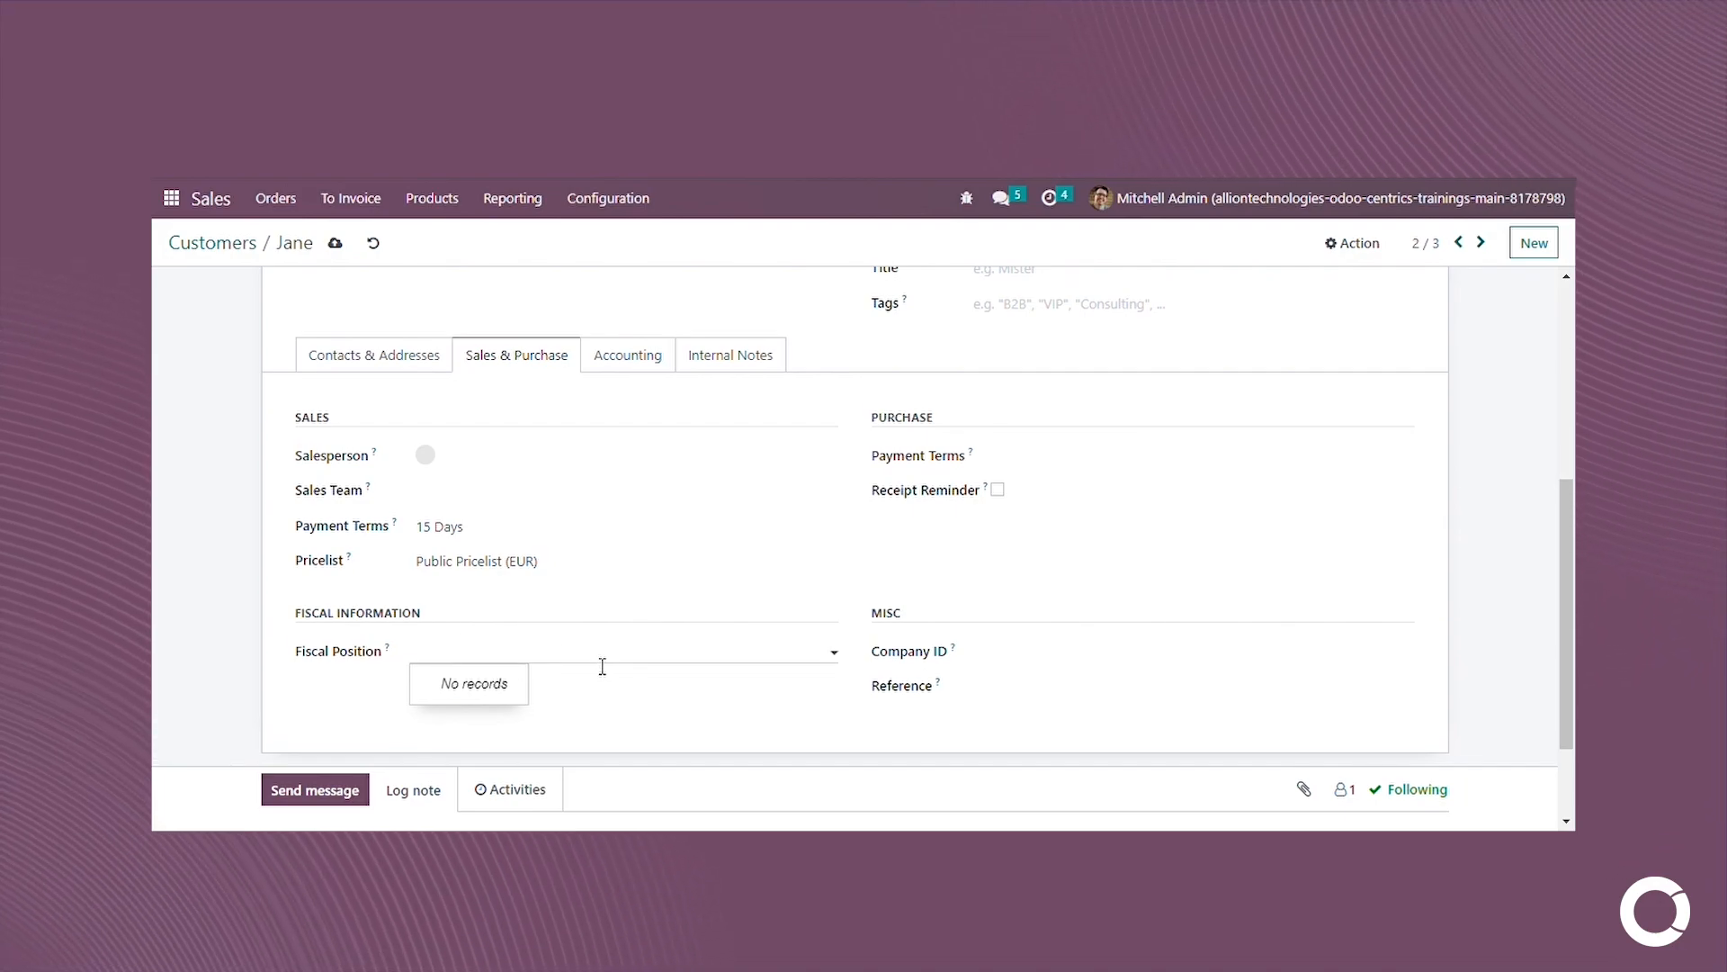
{"action": "scroll", "coordinate": [603, 666], "scroll_direction": "down", "scroll_amount": 1}
{"action": "scroll", "coordinate": [603, 667], "scroll_direction": "up", "scroll_amount": 1}
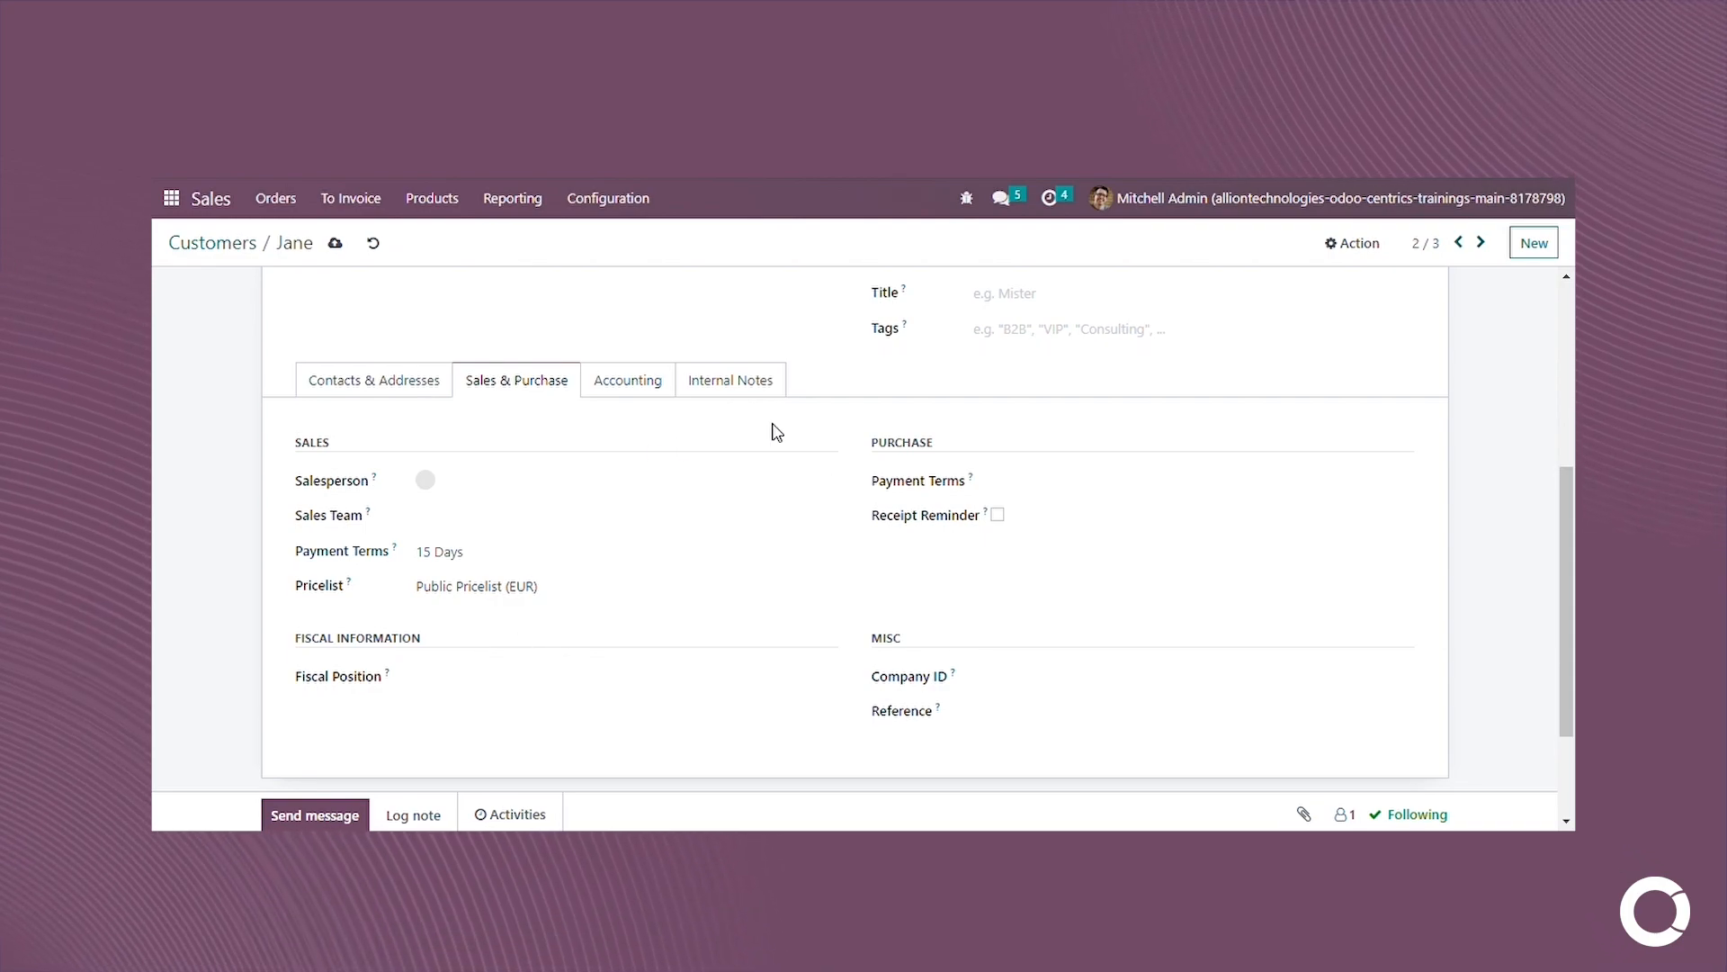
Set the customer's purchase payment terms to 30 Days.
{"action": "double_click", "coordinate": [913, 459]}
{"action": "left_click", "coordinate": [1067, 494]}
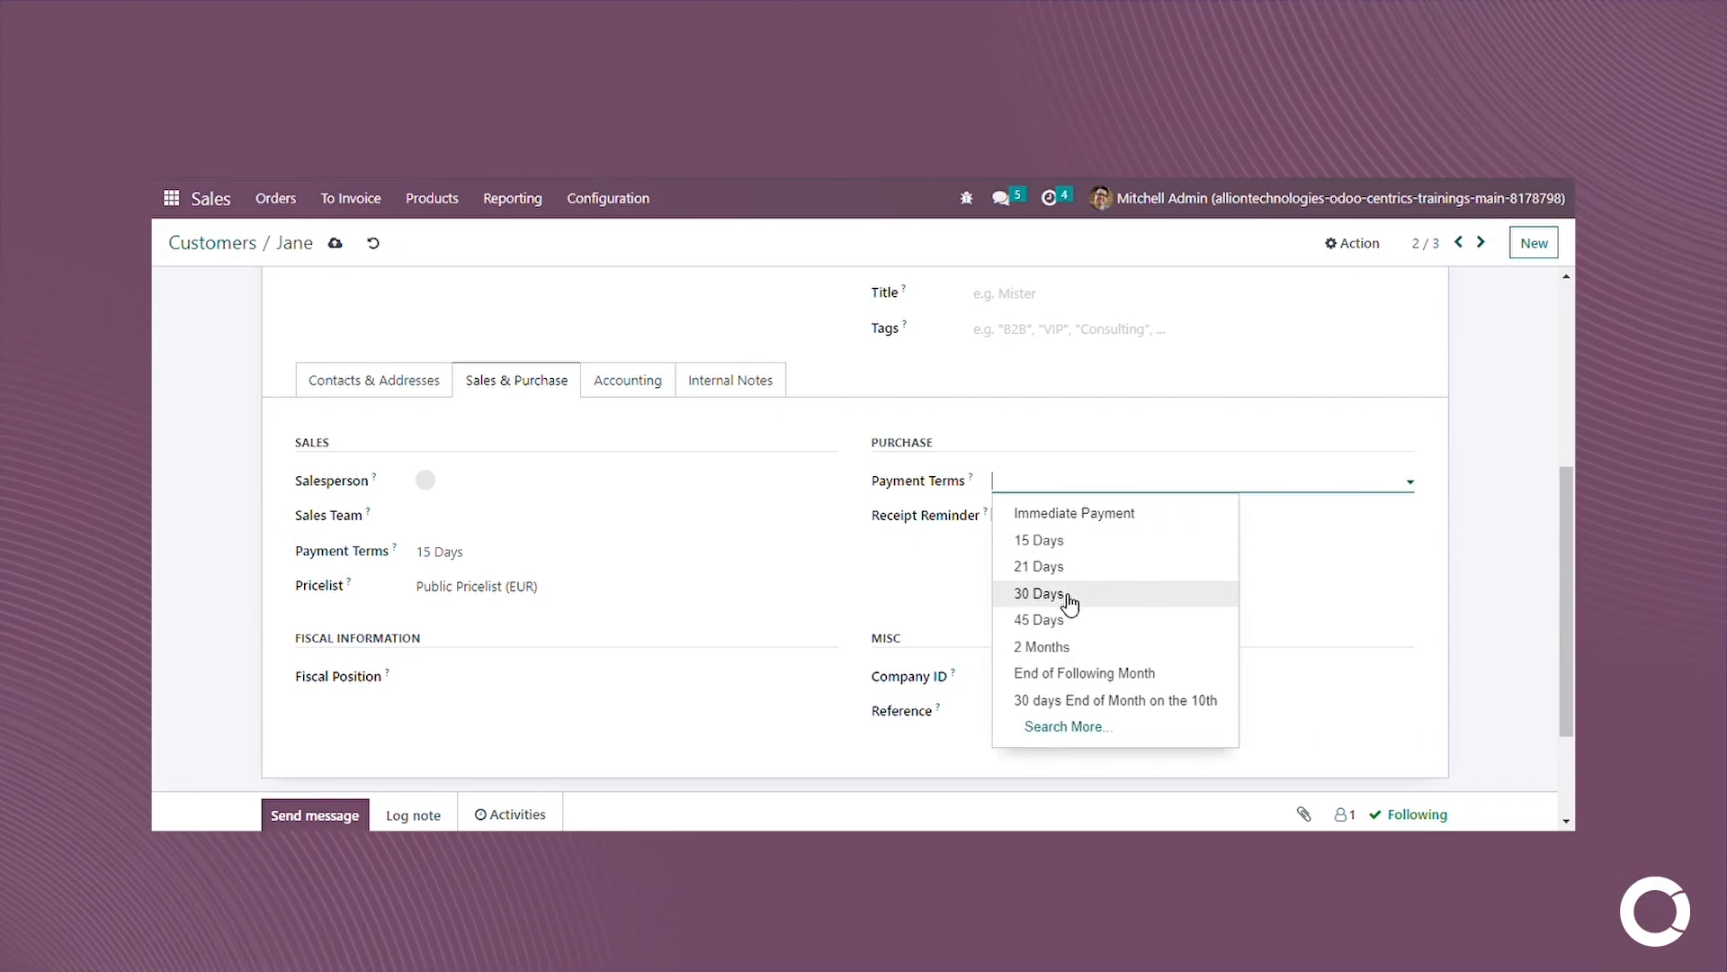
{"action": "left_click", "coordinate": [1066, 601]}
Enable the customer's purchase receipt reminder and set it to 30 days before.
{"action": "left_click", "coordinate": [997, 514]}
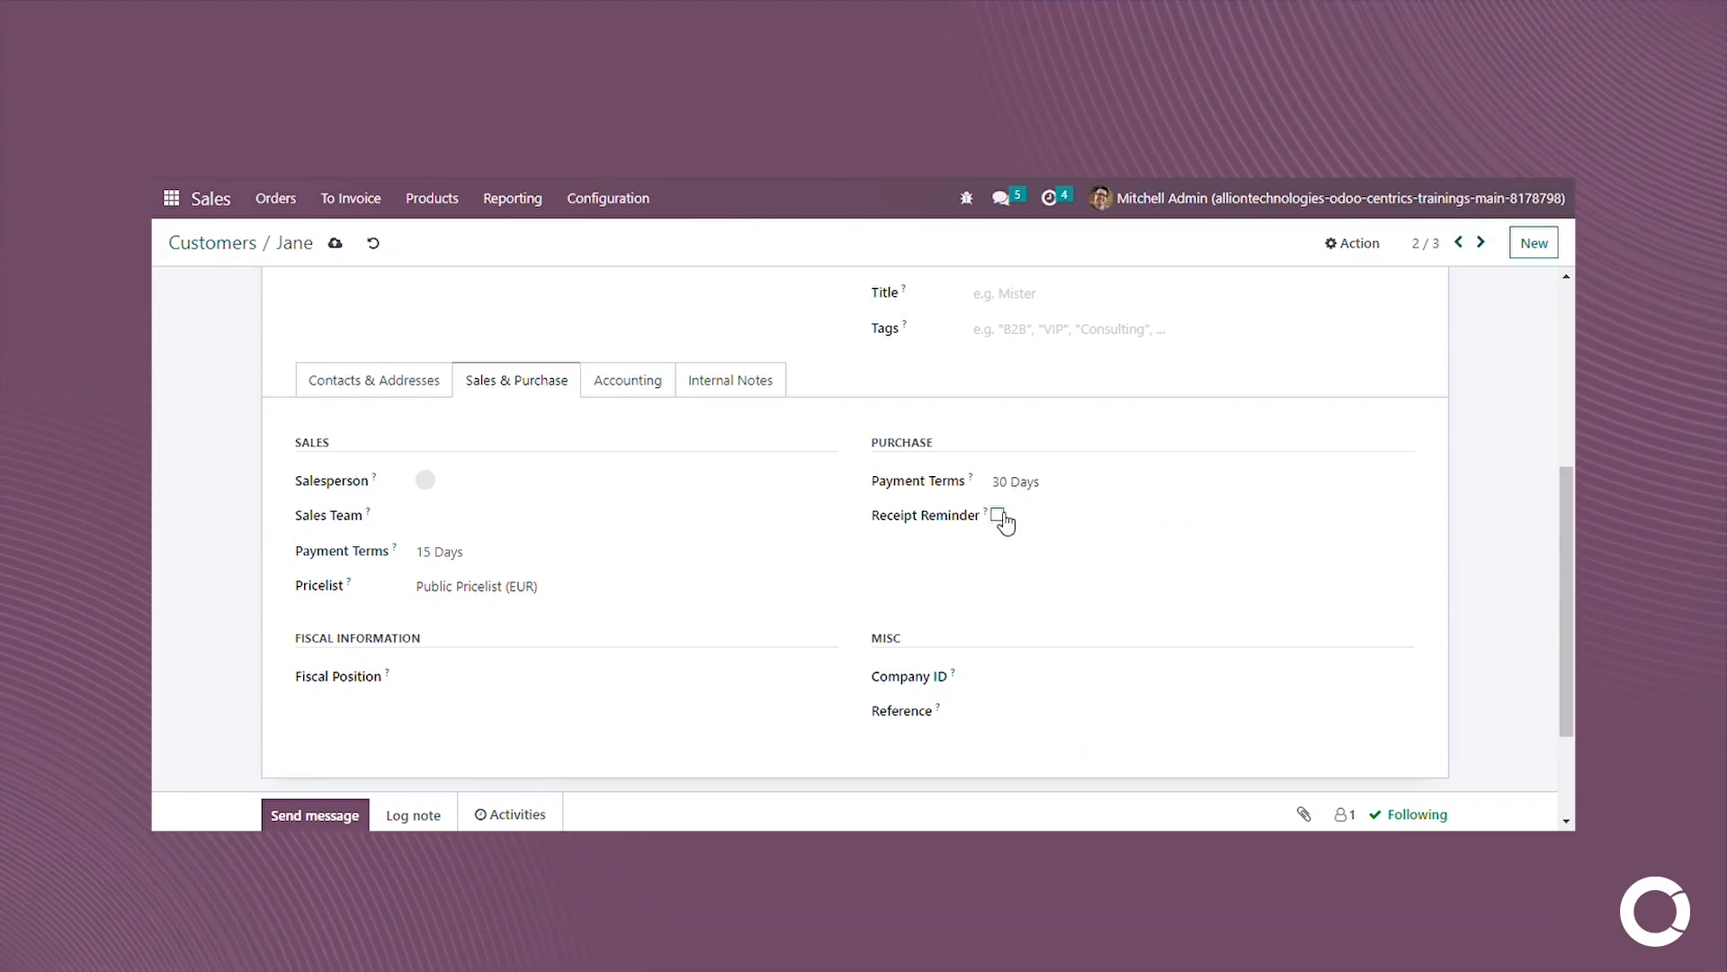
{"action": "left_click", "coordinate": [1050, 523]}
{"action": "key", "text": "BackSpace"}
{"action": "key", "text": "BackSpace"}
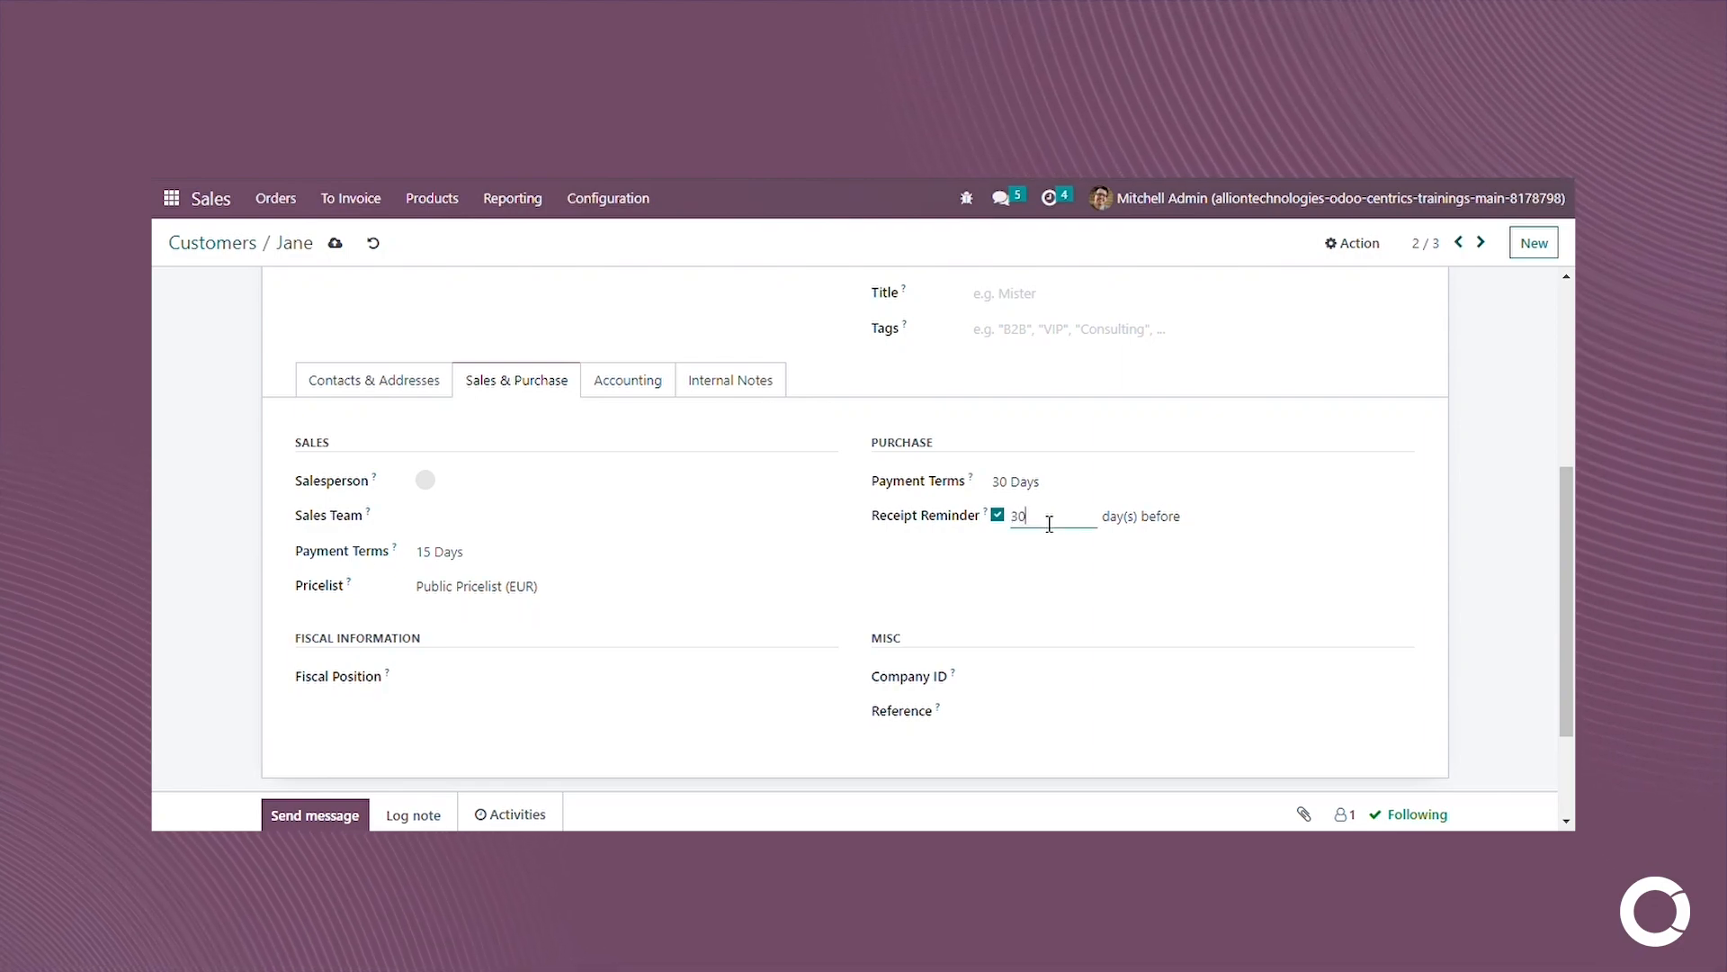
{"action": "left_click", "coordinate": [1049, 523]}
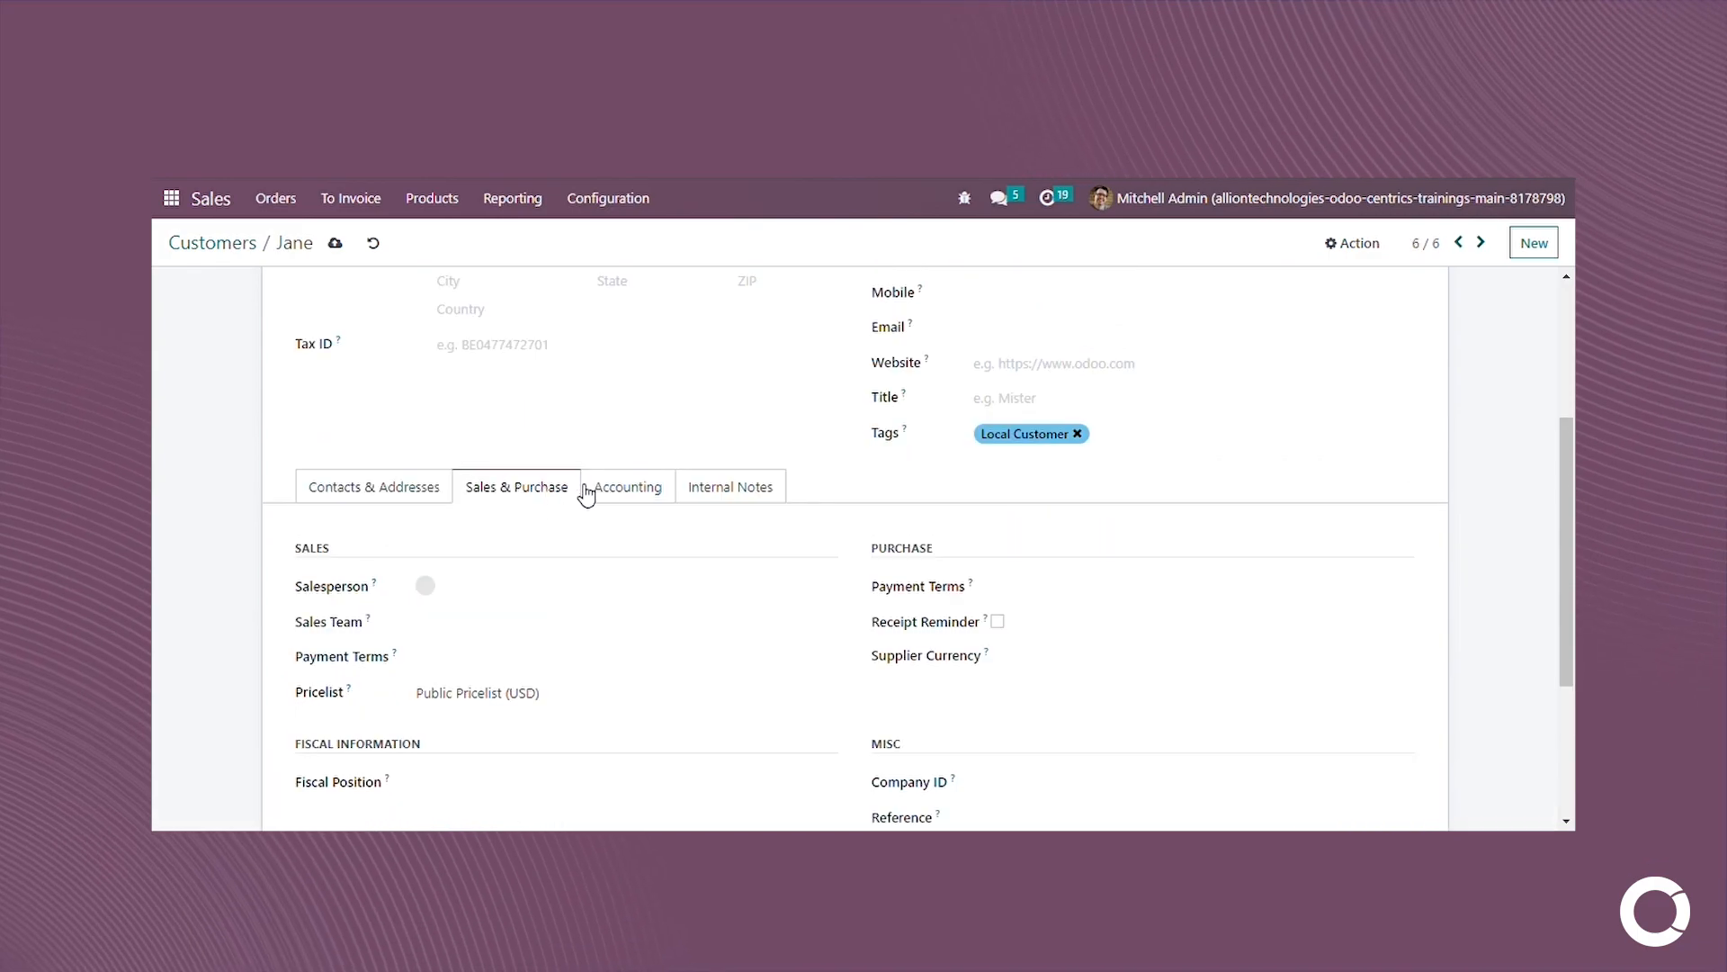
Look at the customer's Accounting section and the fields of a new bank account line, leaving it blank.
{"action": "left_click", "coordinate": [630, 491]}
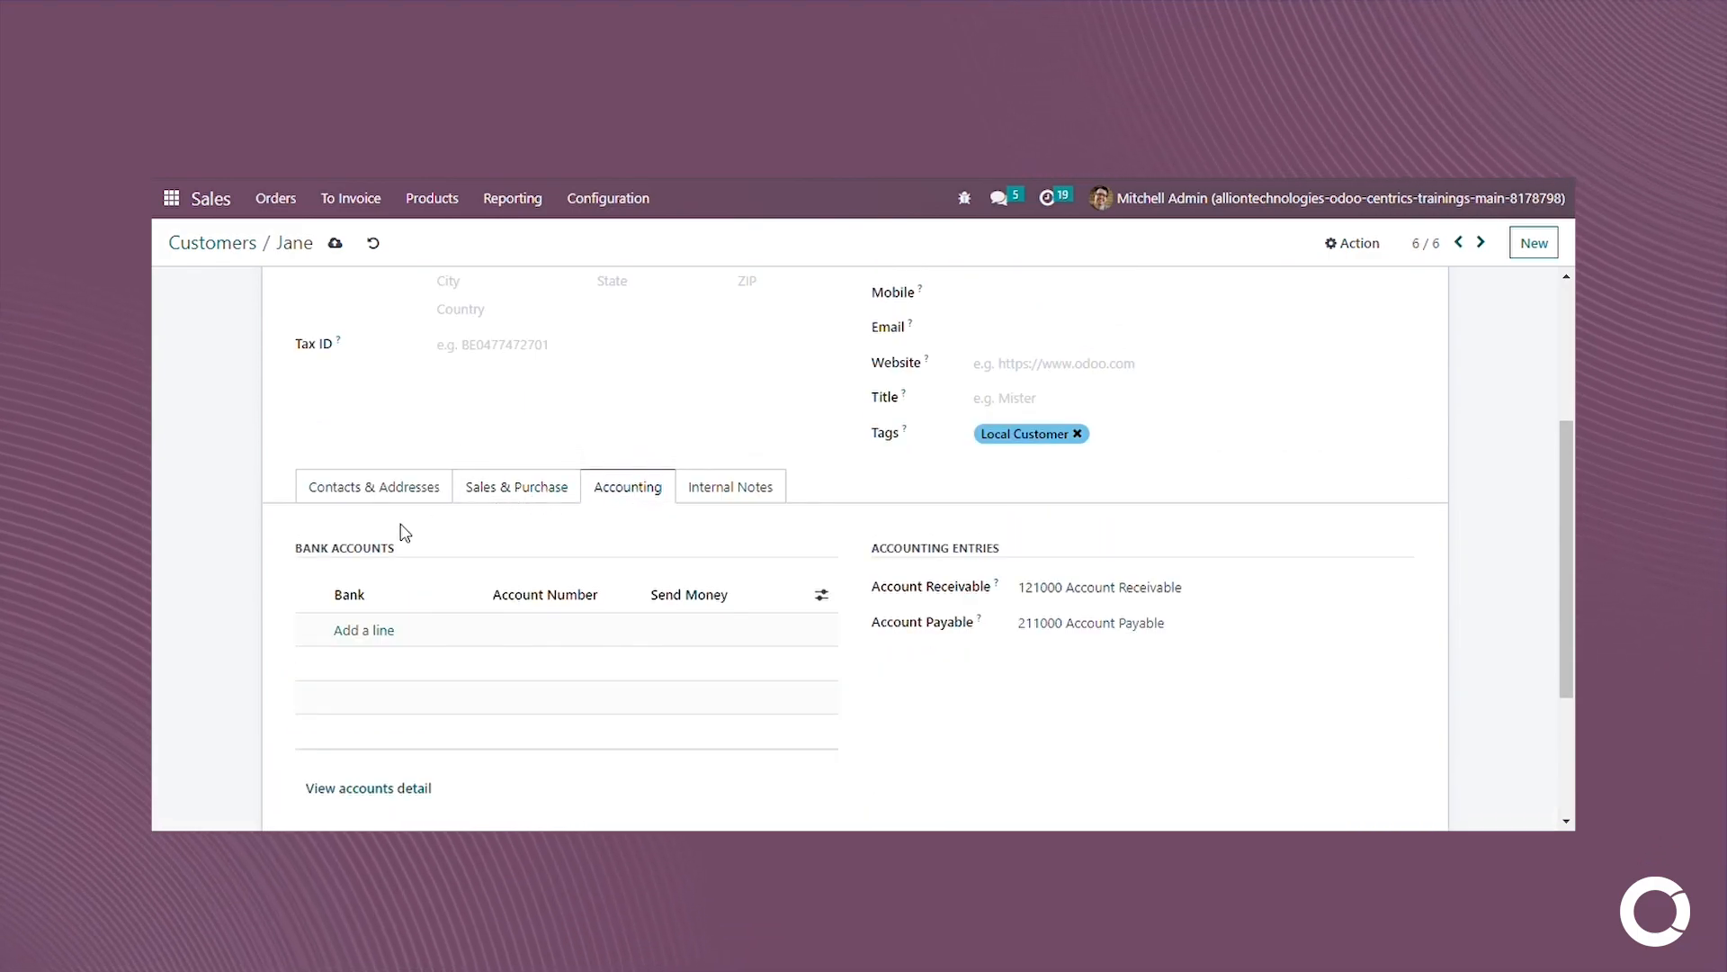
{"action": "left_click", "coordinate": [354, 632]}
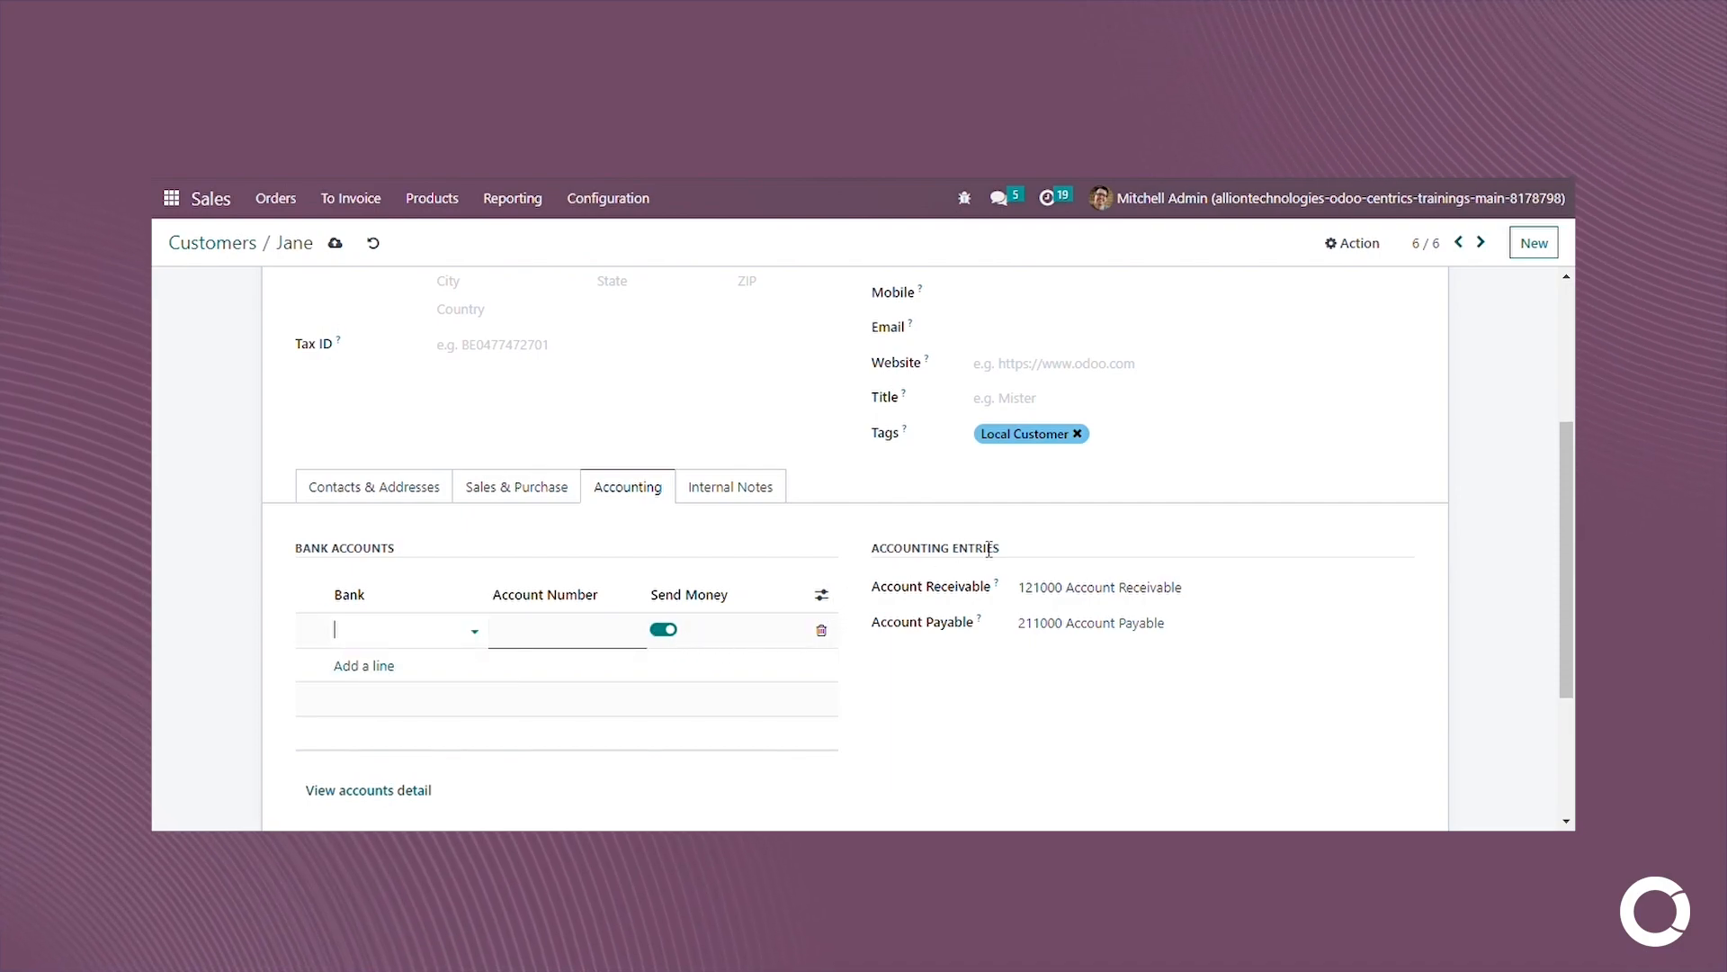
{"action": "left_click", "coordinate": [1077, 606]}
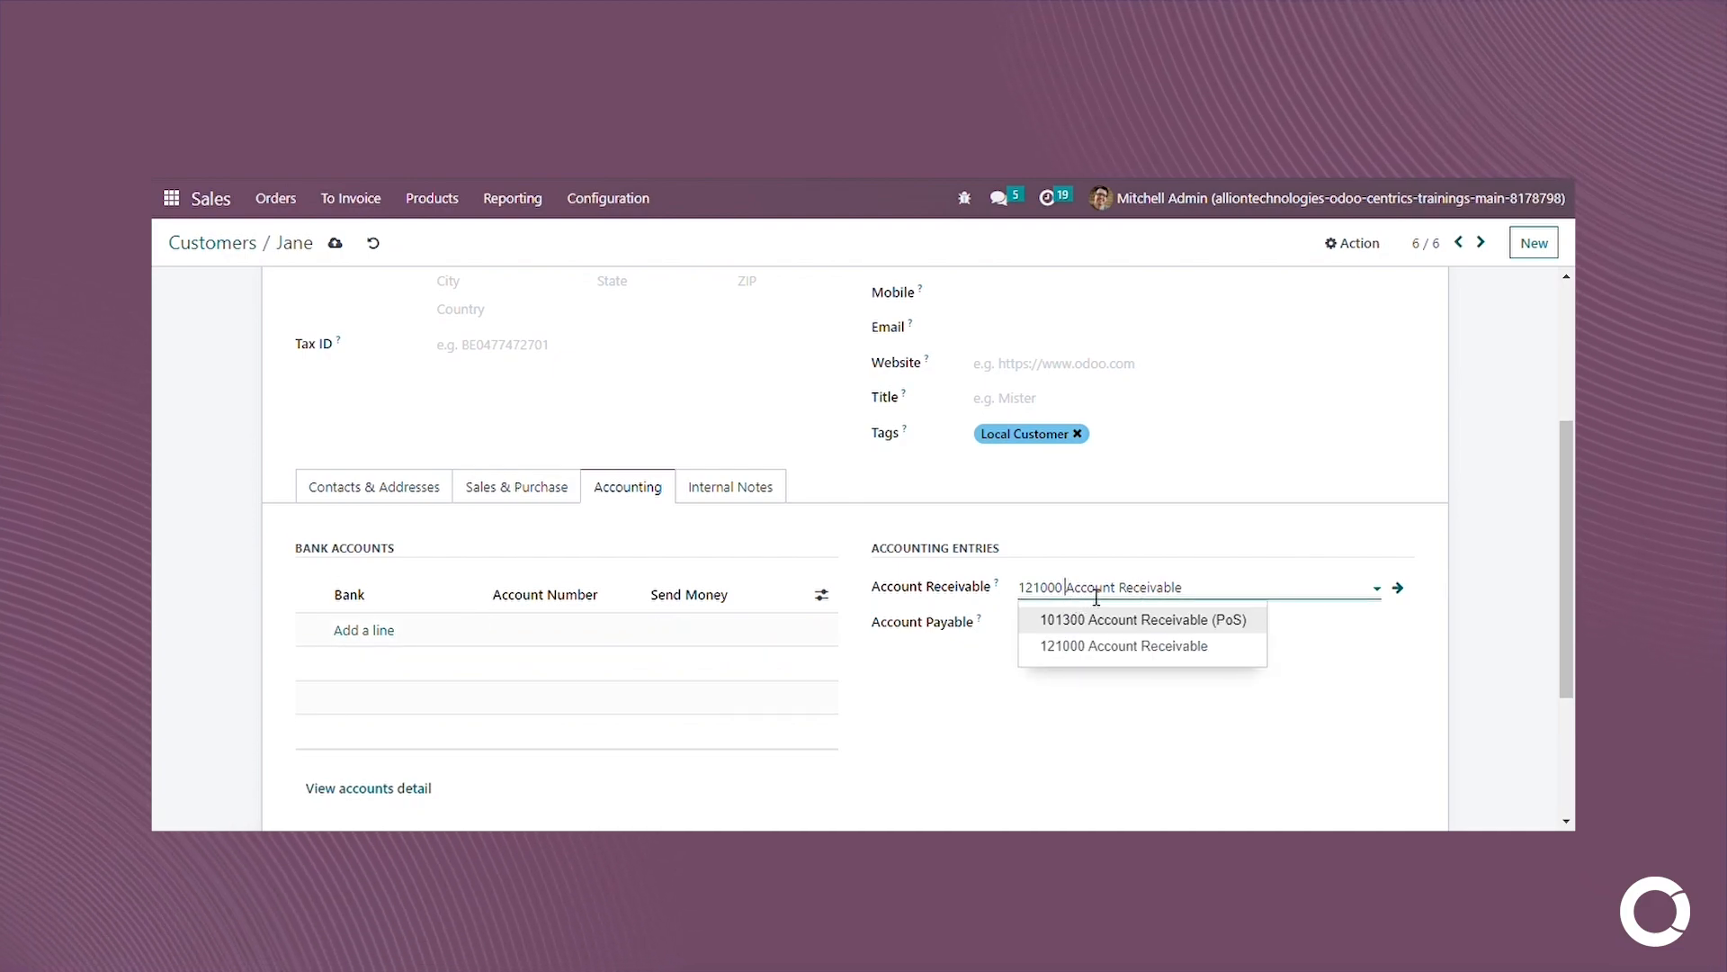
Examine the accounts offered for the customer's Account Receivable and Account Payable entries, keeping the existing selections.
{"action": "left_click", "coordinate": [1125, 588]}
{"action": "left_click", "coordinate": [1119, 621]}
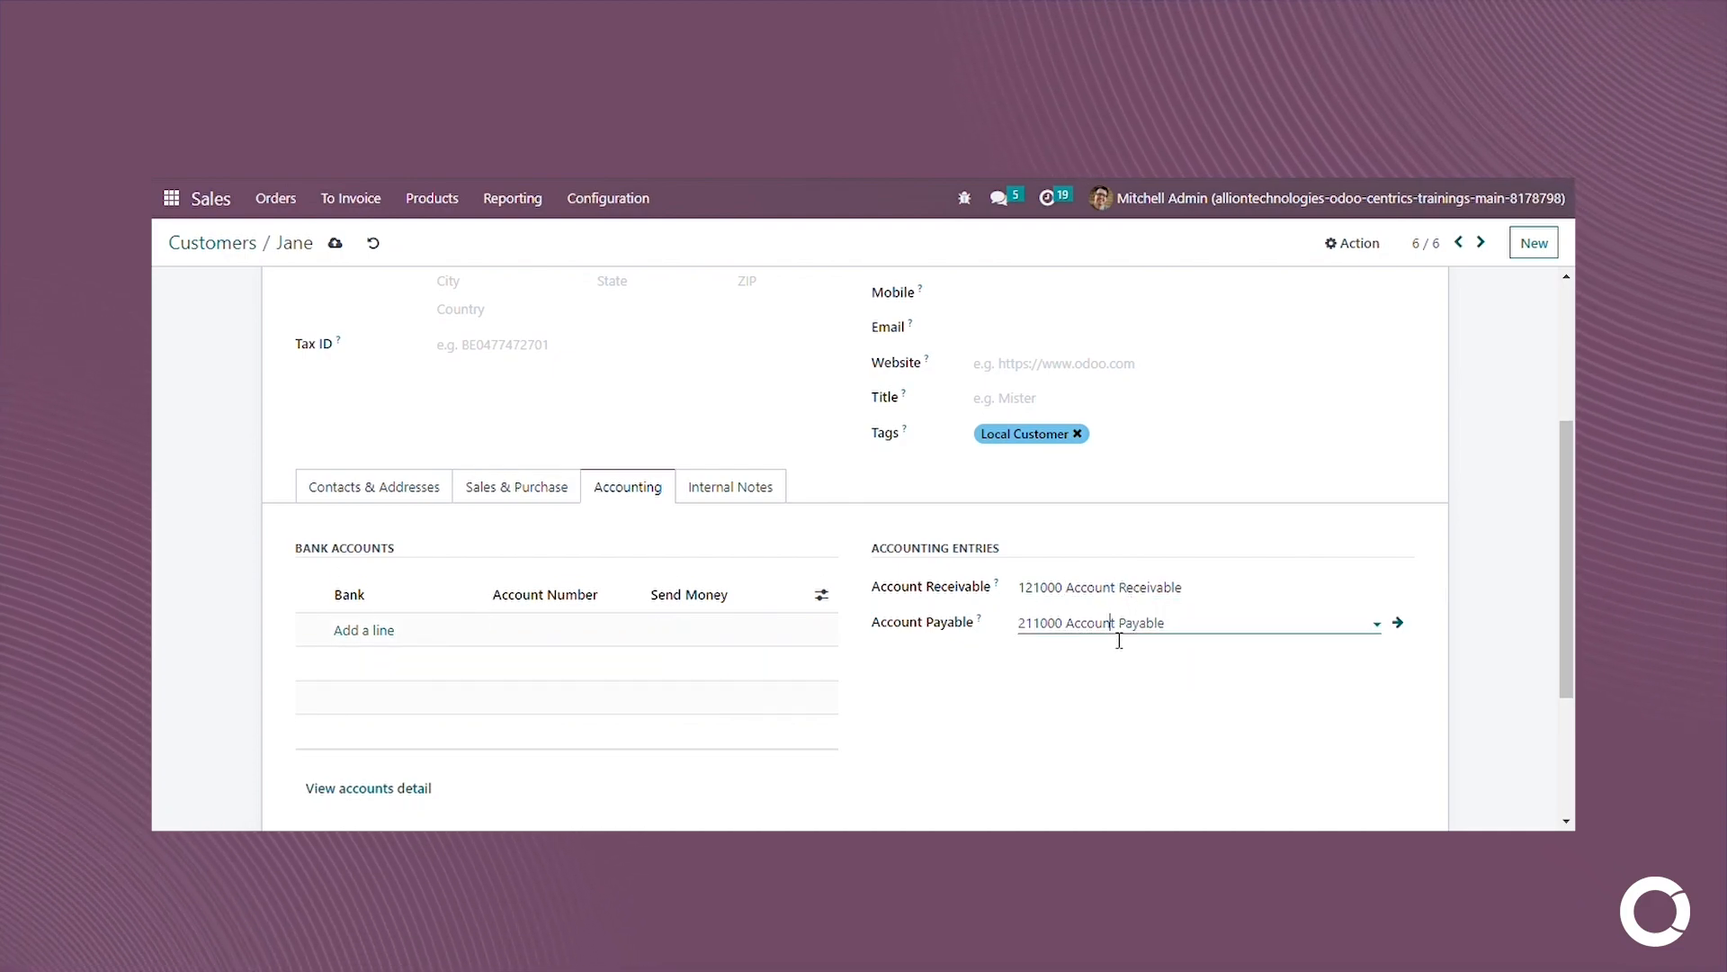
{"action": "left_click", "coordinate": [1208, 622]}
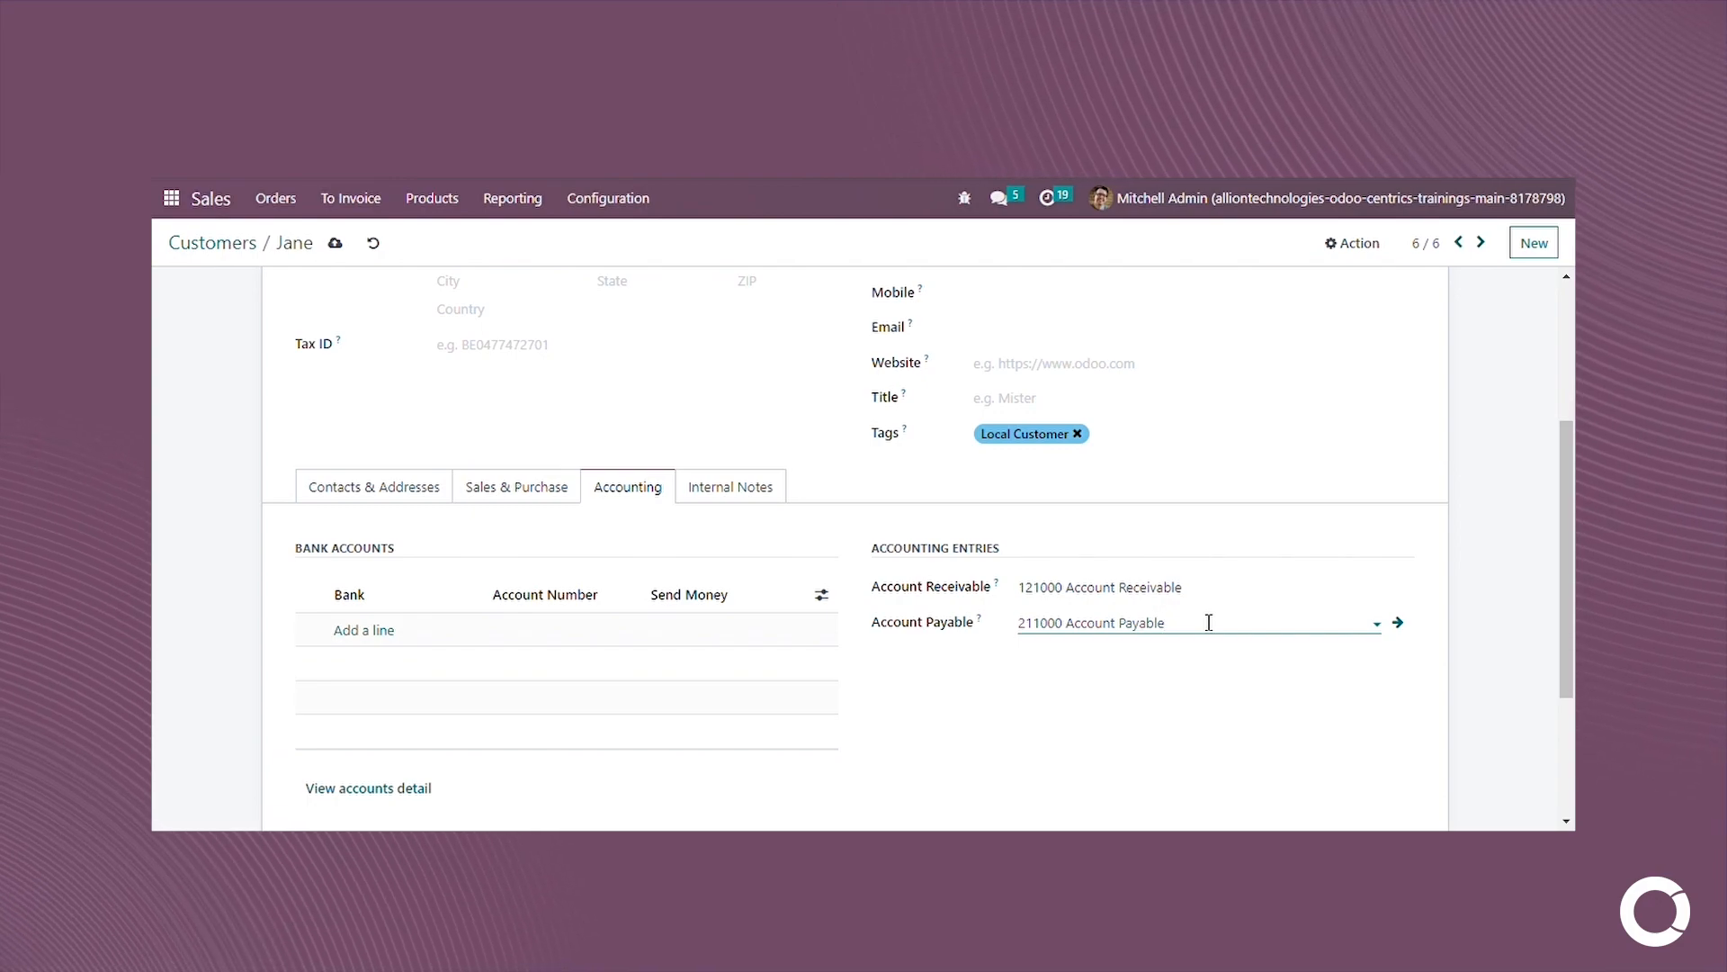
{"action": "left_click_drag", "start_coordinate": [1209, 623], "coordinate": [1140, 592]}
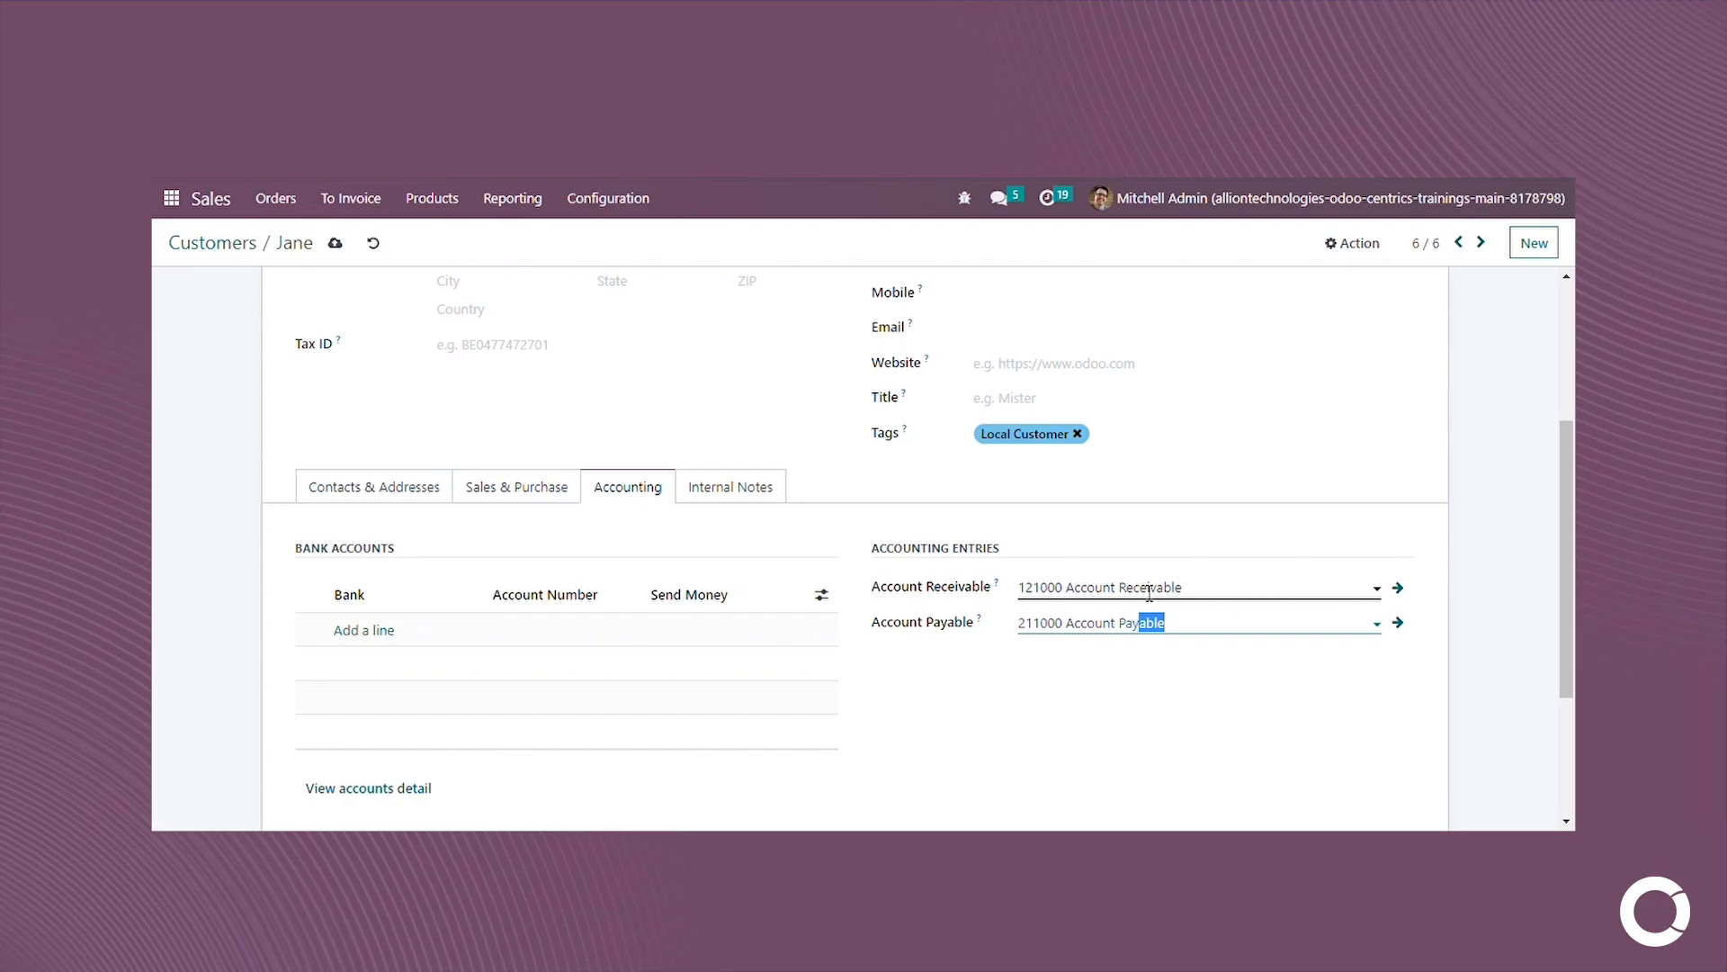
{"action": "left_click", "coordinate": [1219, 633]}
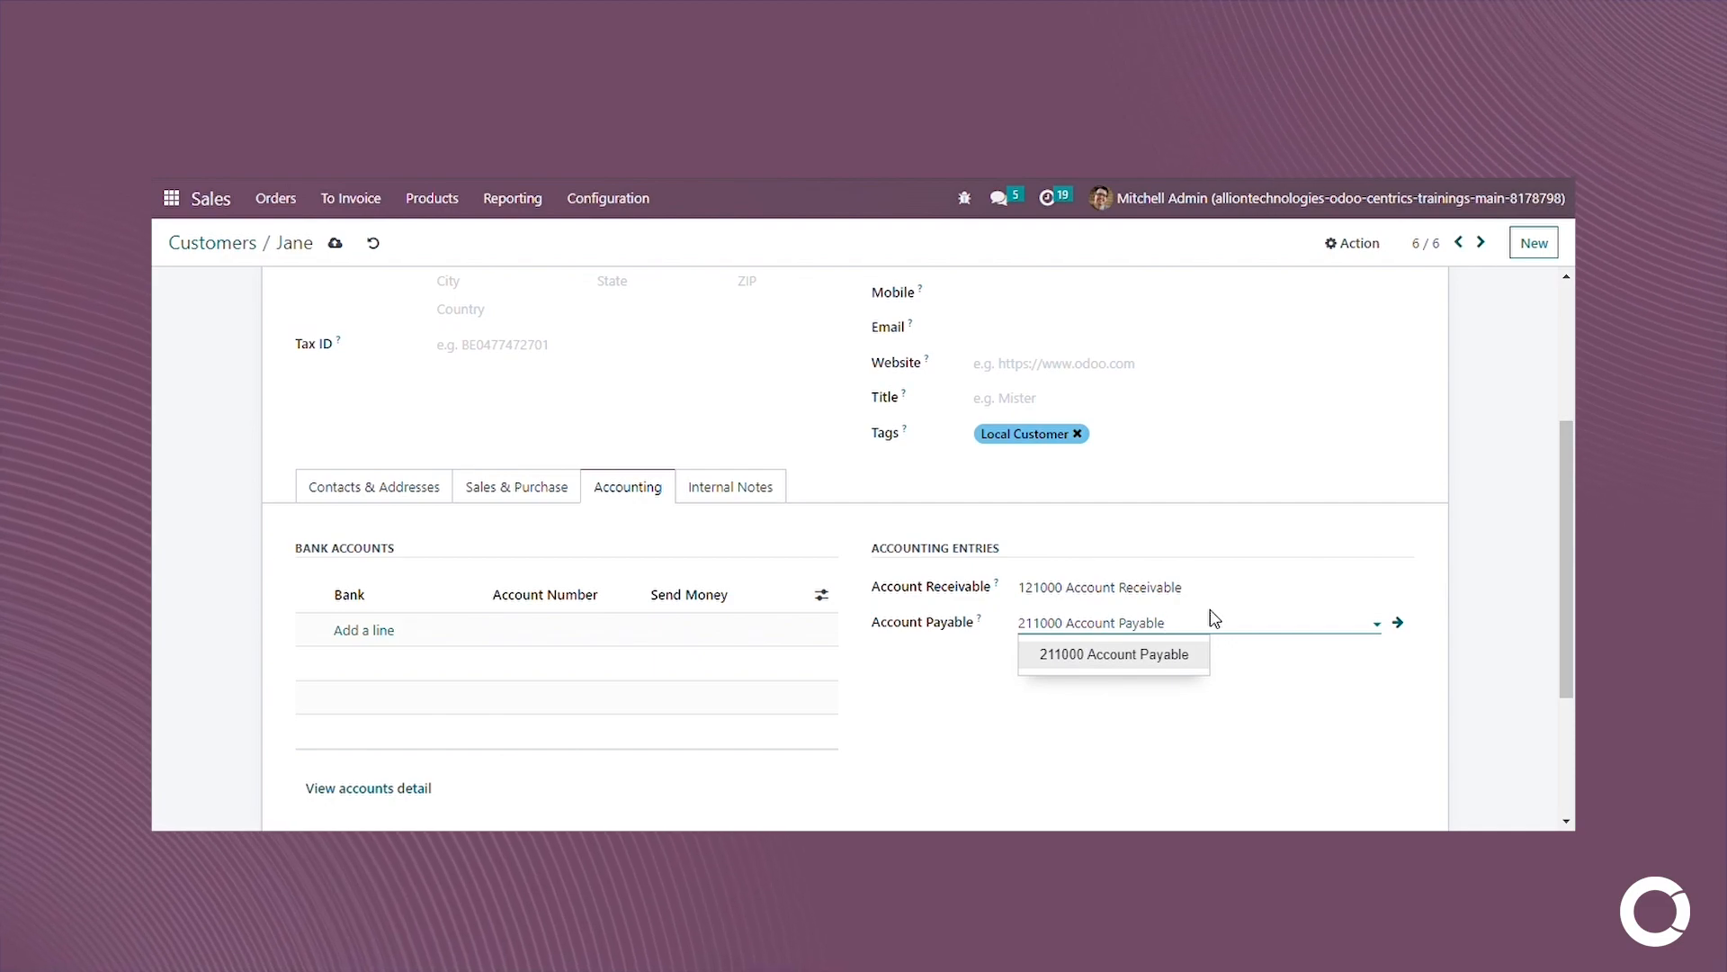
{"action": "left_click", "coordinate": [1185, 589]}
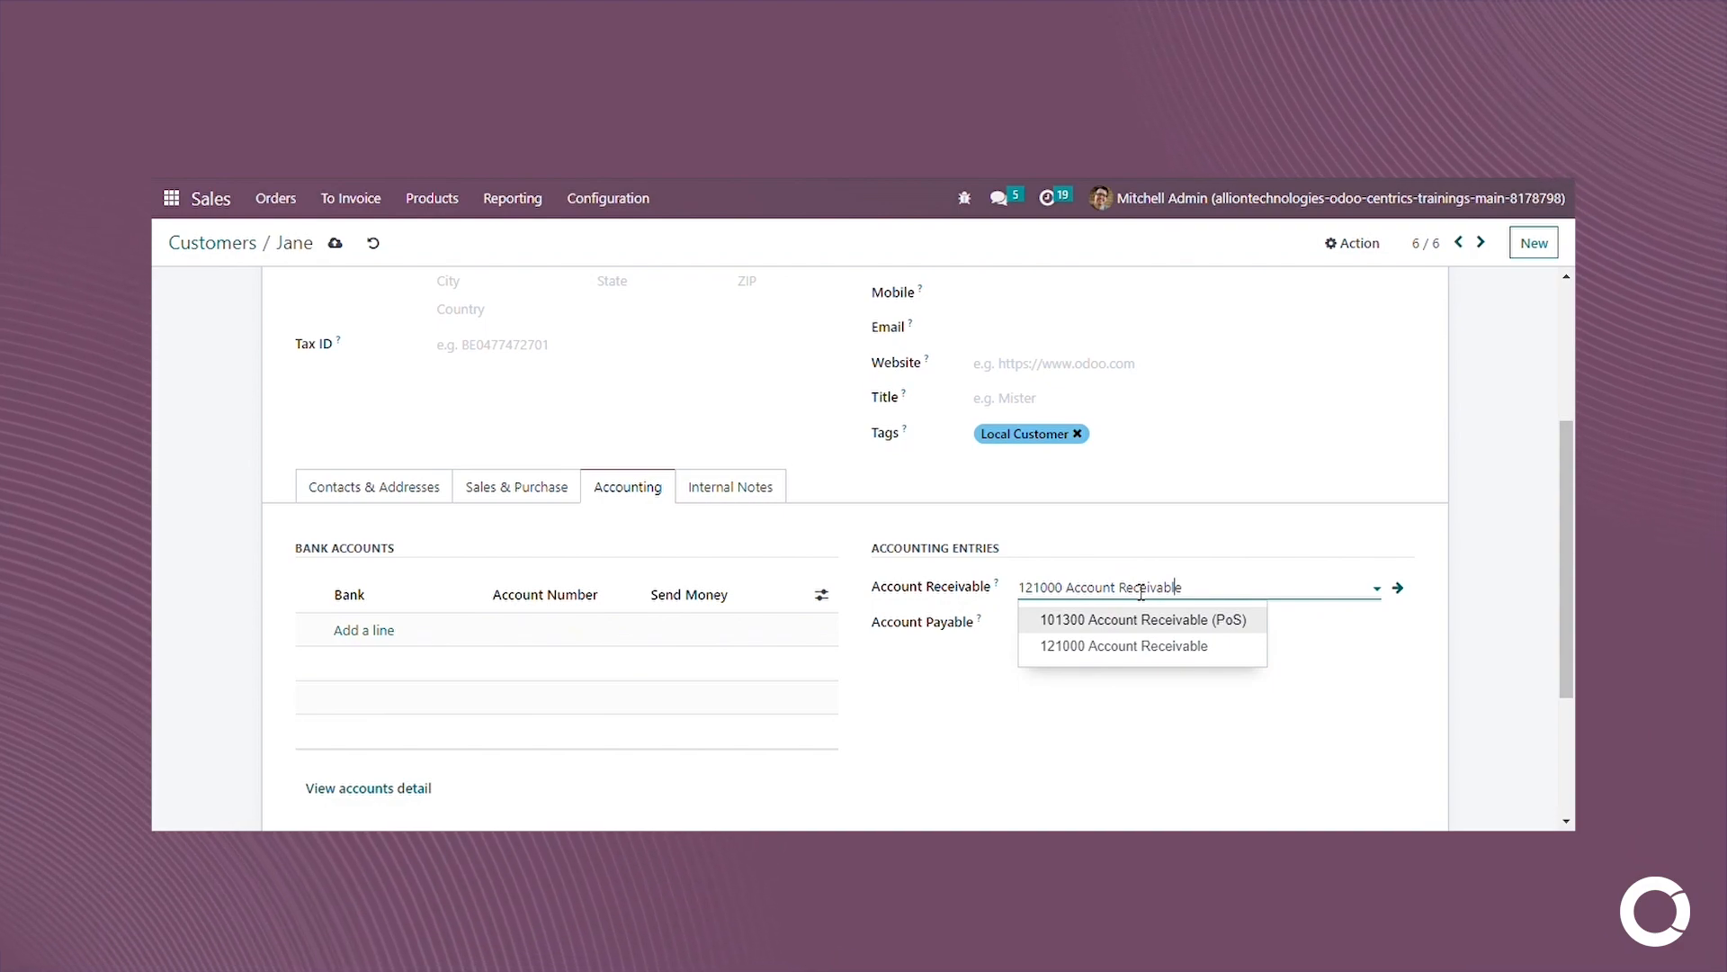
{"action": "left_click", "coordinate": [1102, 570]}
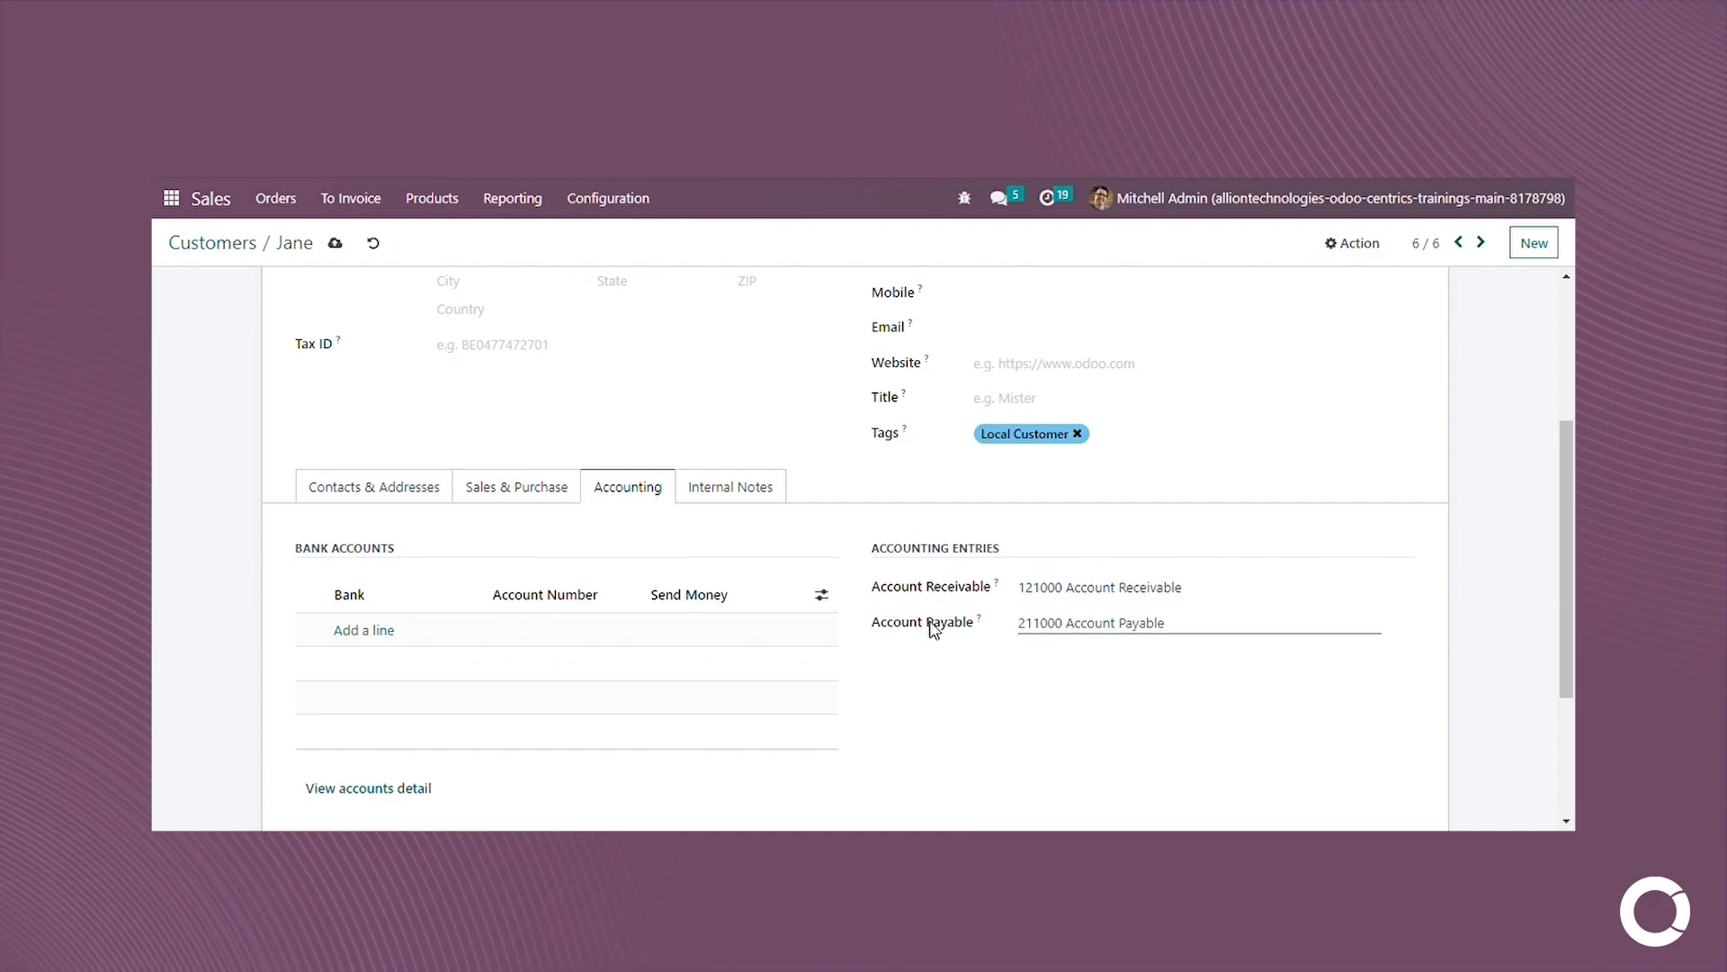
{"action": "left_click", "coordinate": [1062, 629]}
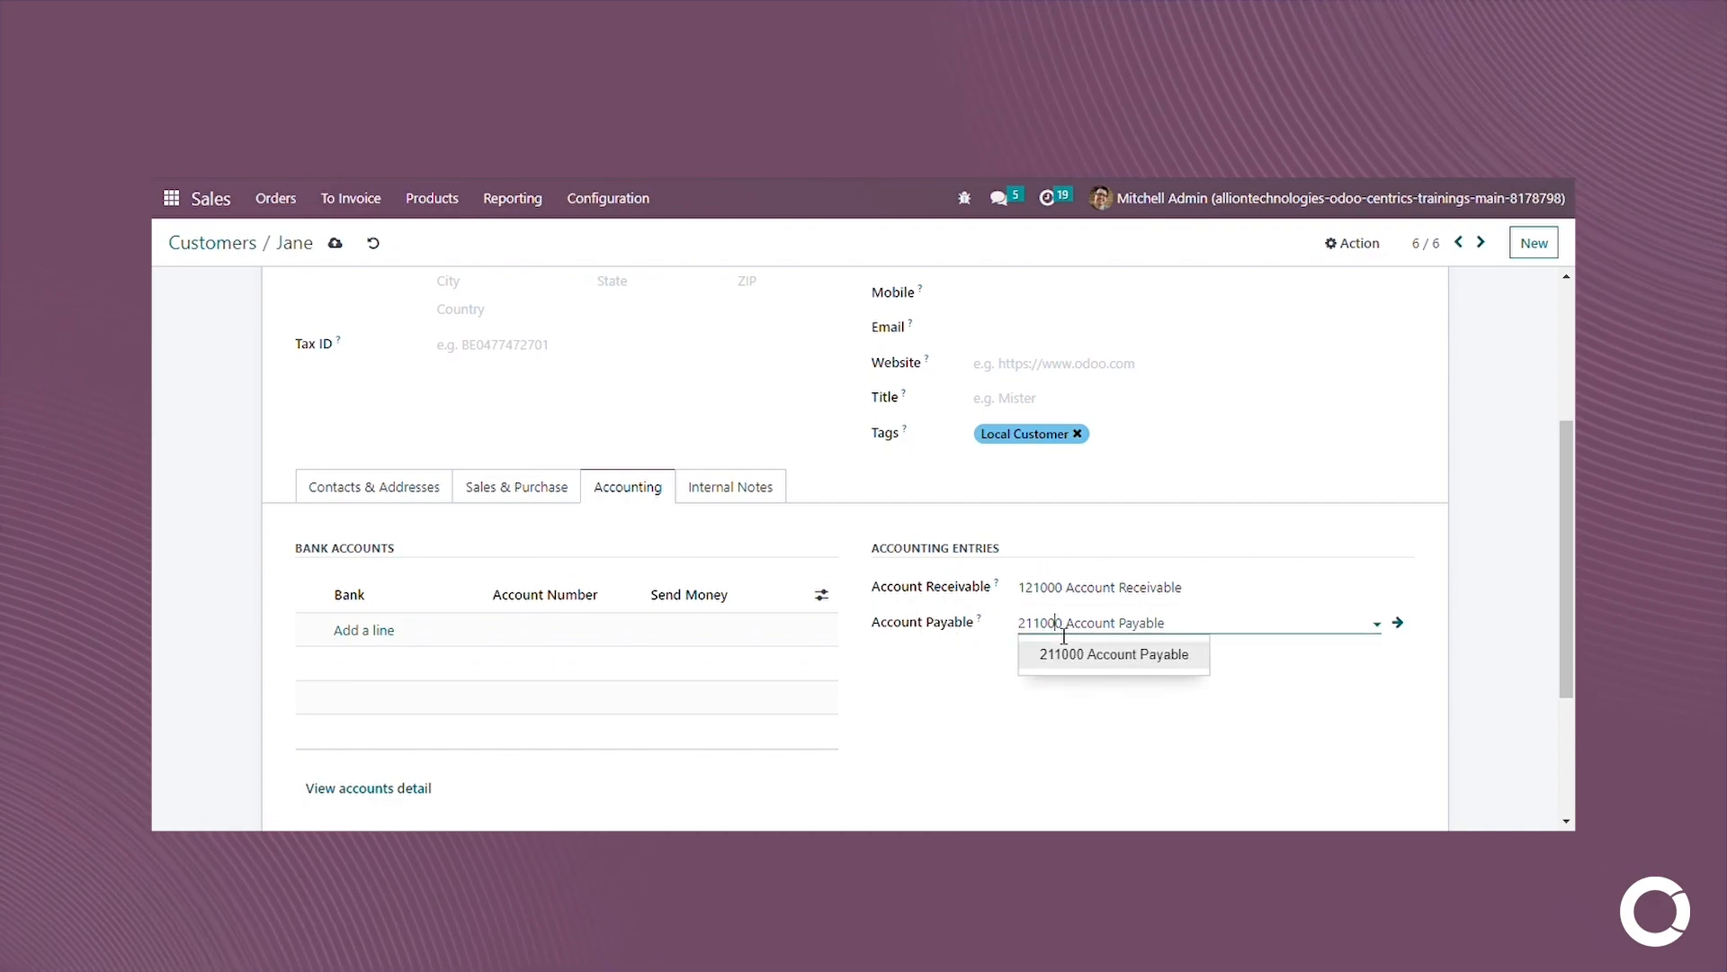
{"action": "left_click", "coordinate": [1063, 635]}
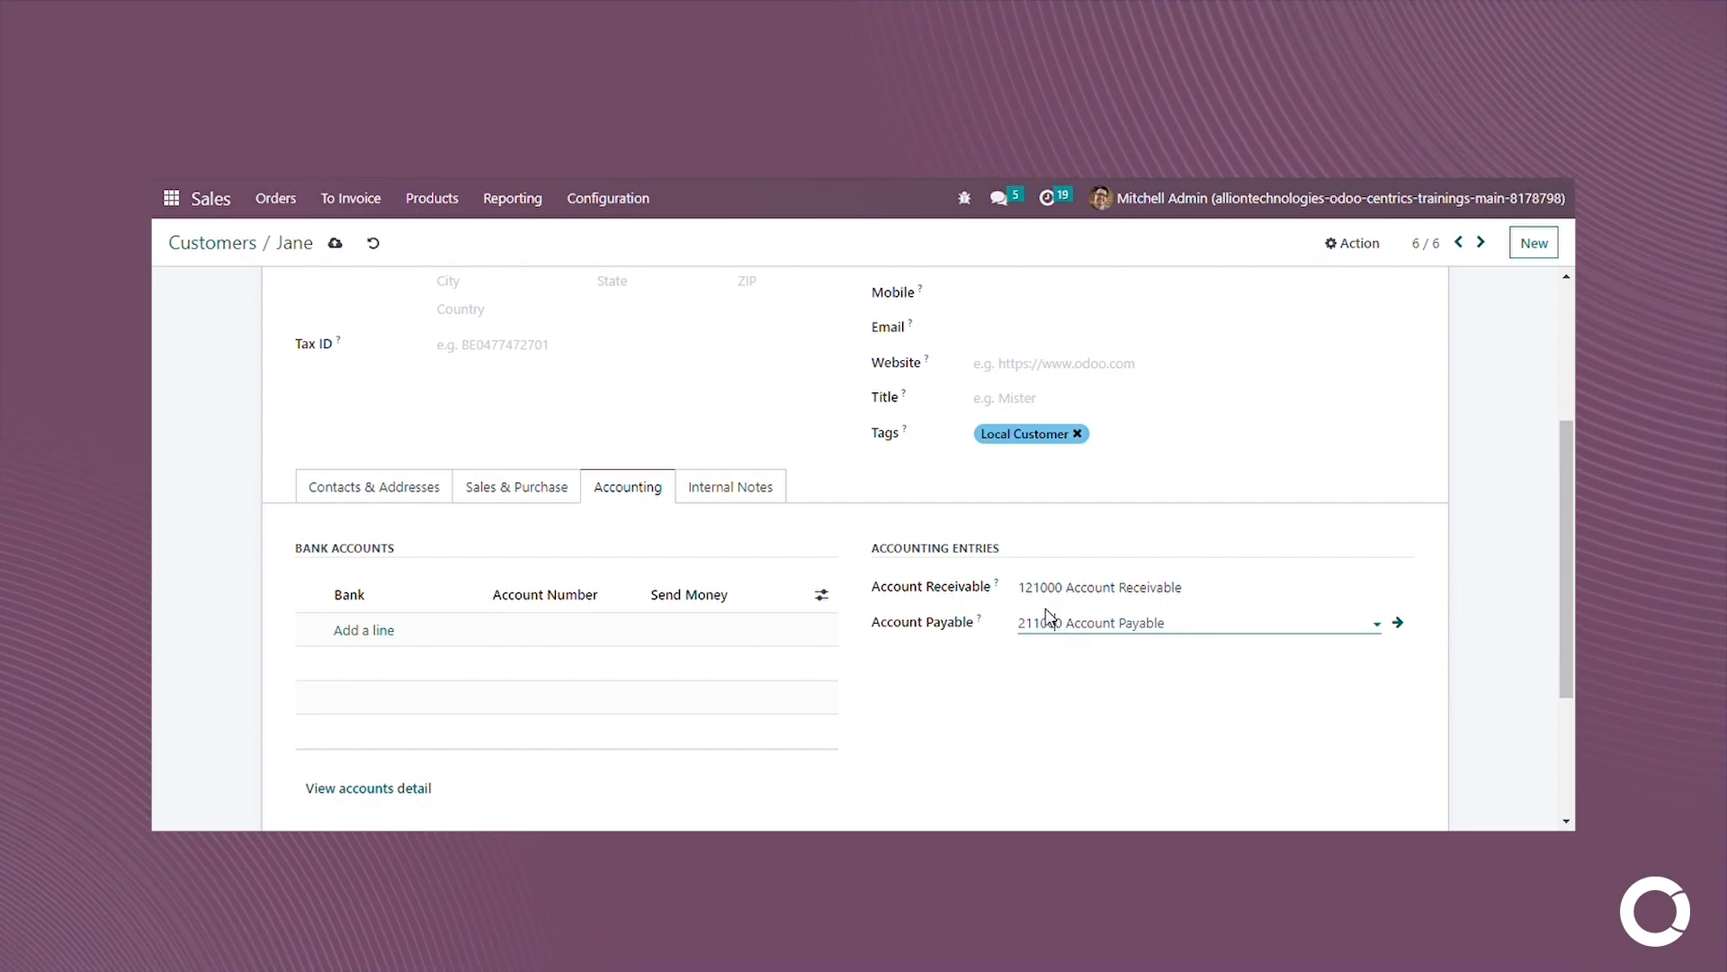
{"action": "left_click", "coordinate": [993, 680]}
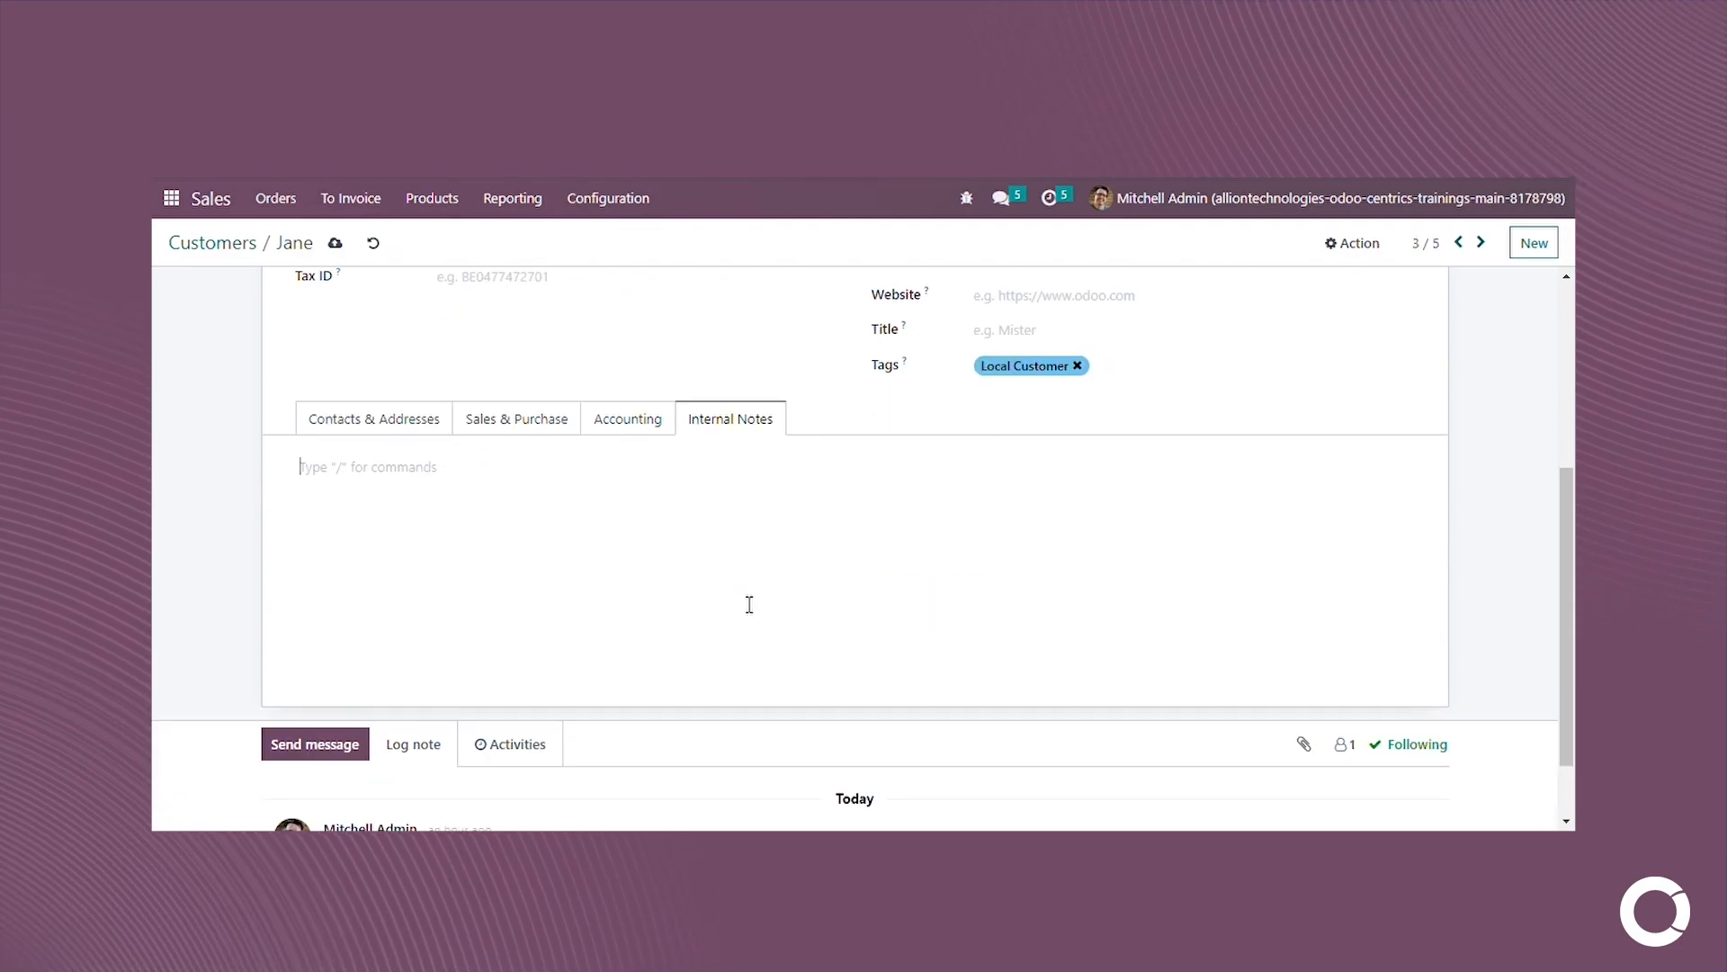
{"action": "scroll", "coordinate": [748, 601], "scroll_direction": "up", "scroll_amount": 4}
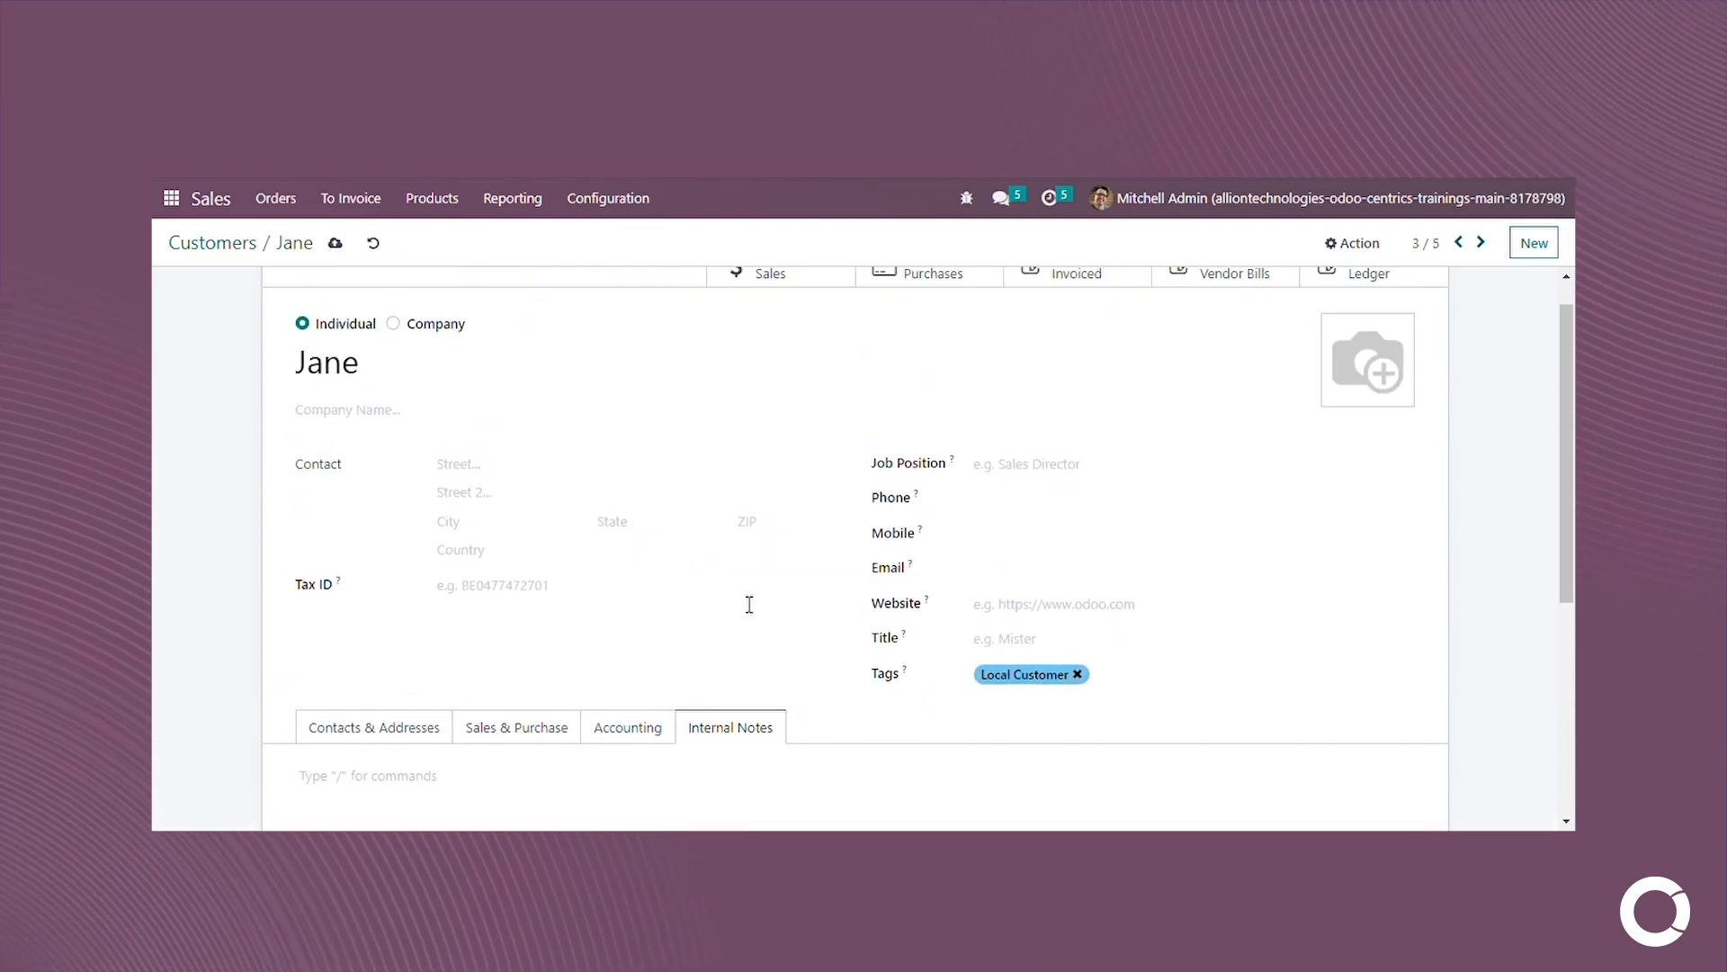